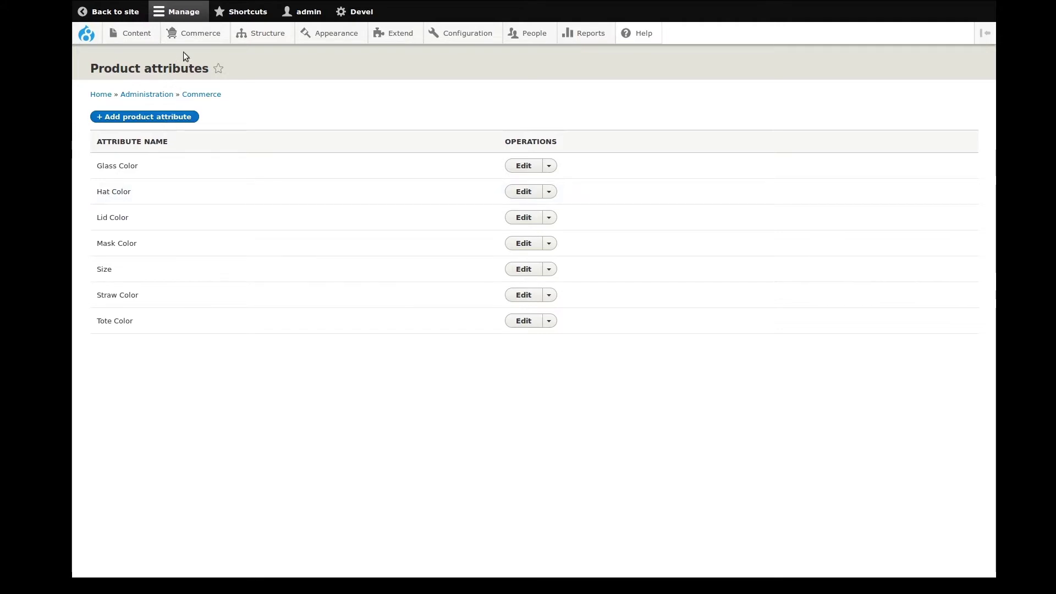
Go through Commerce > Configuration to the Product variation types list.
mouse_move(188, 36)
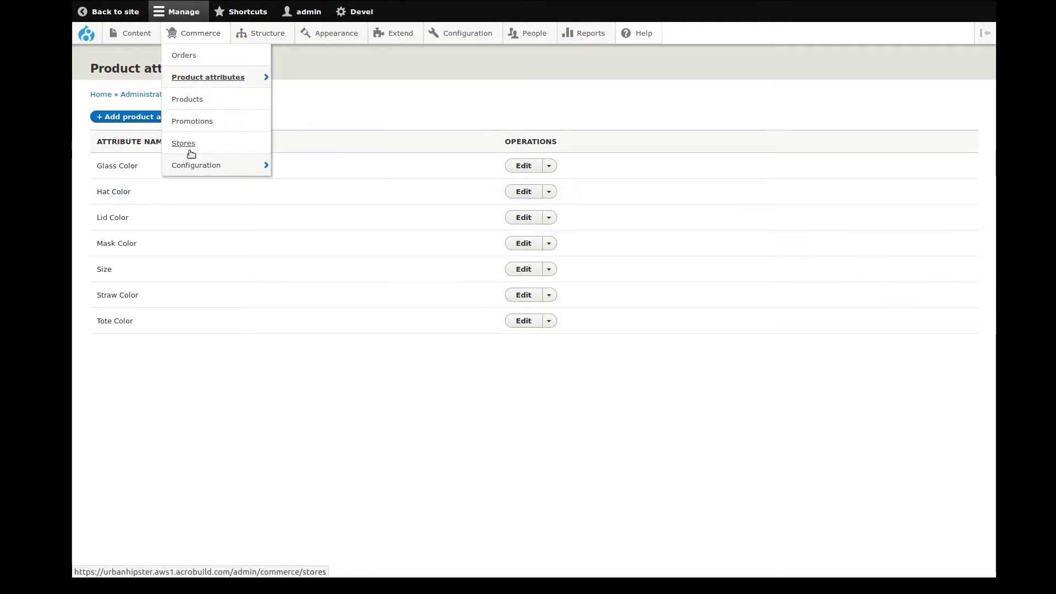
mouse_move(191, 167)
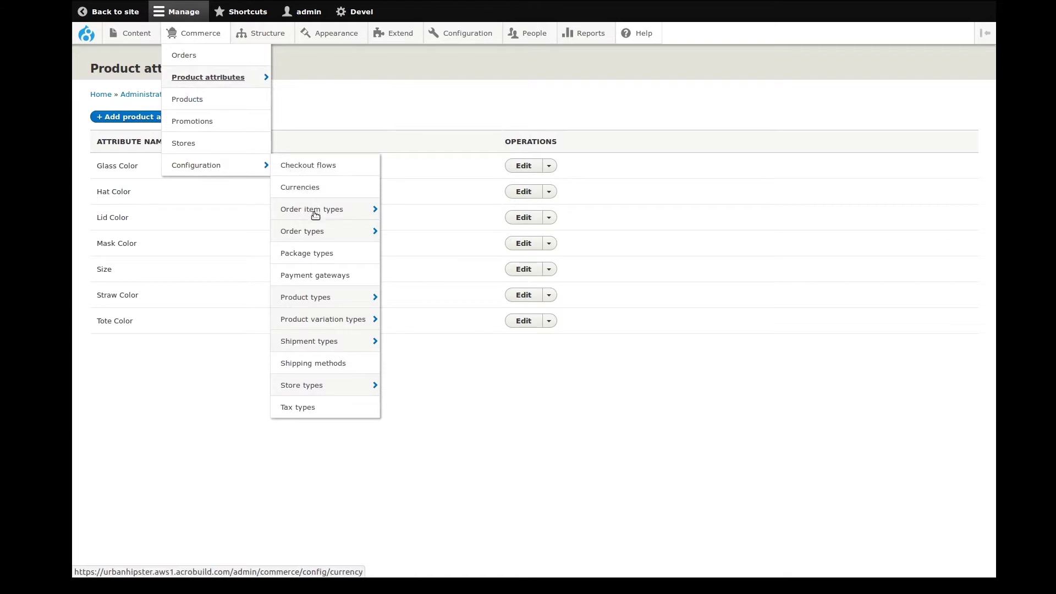
mouse_move(321, 299)
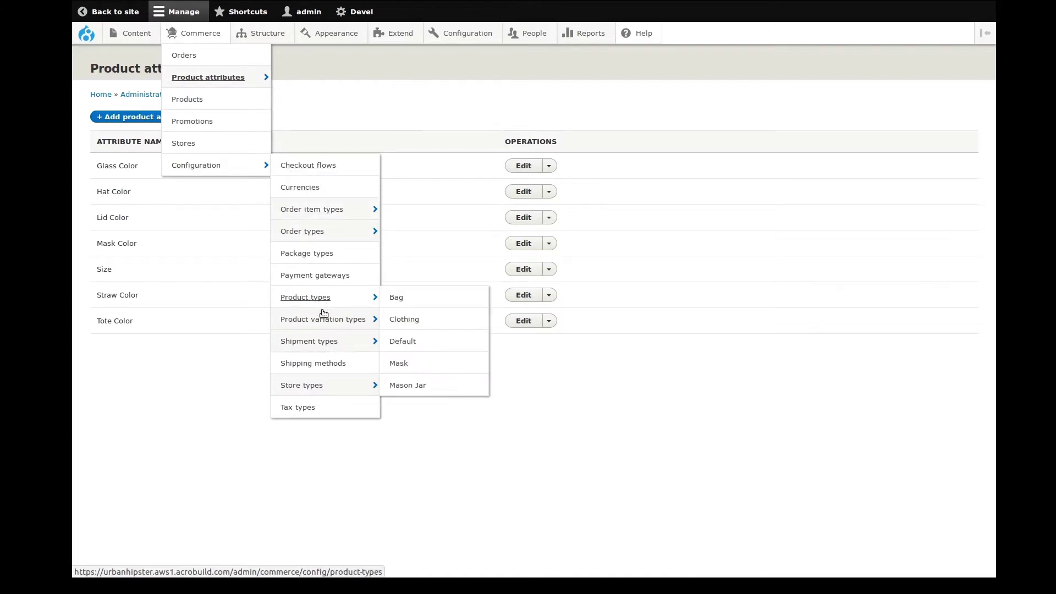
mouse_move(322, 323)
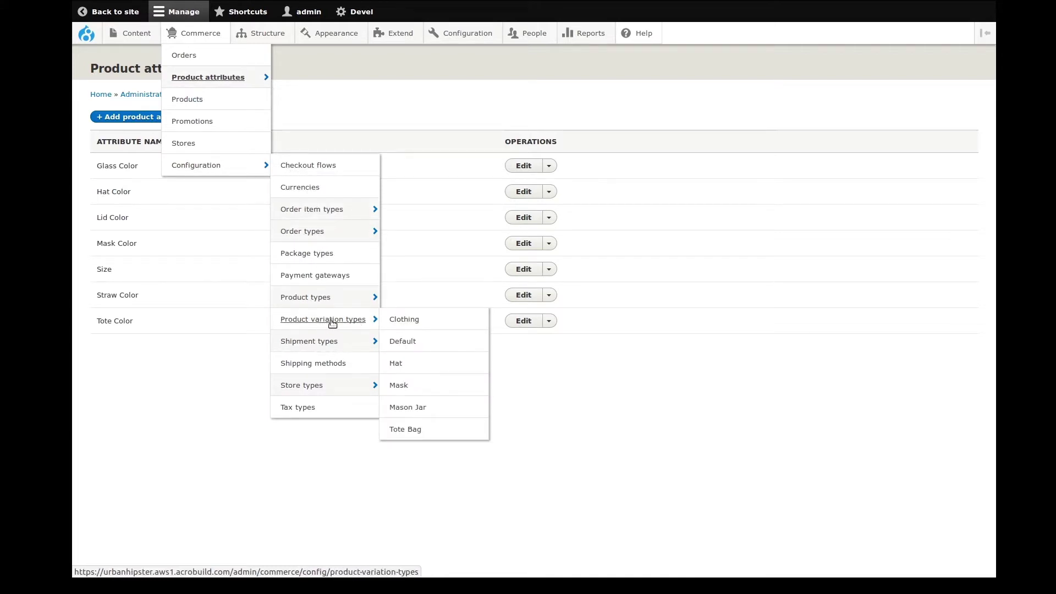
click(323, 321)
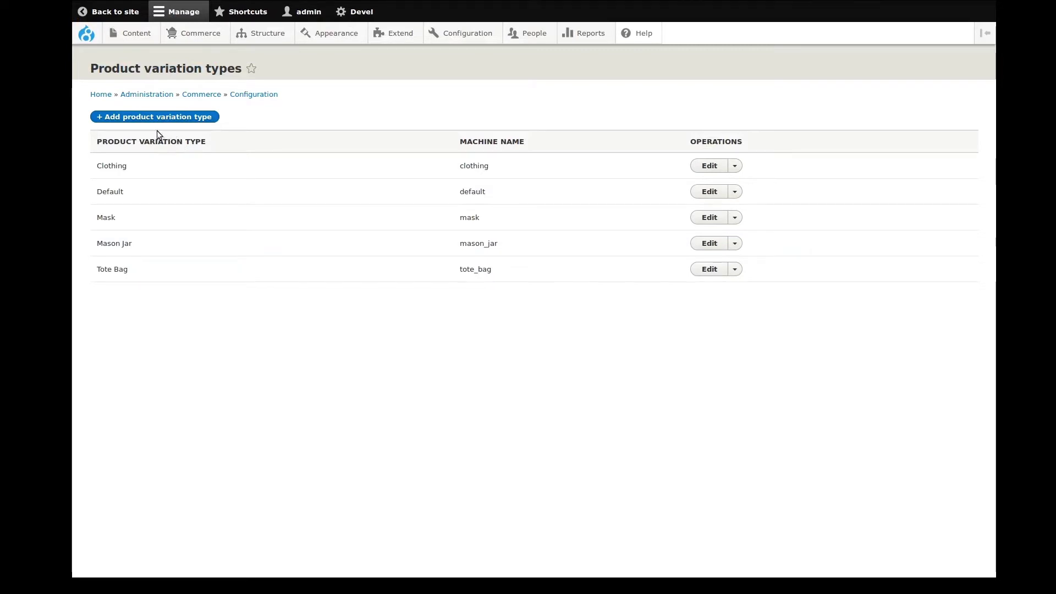
Start a new product variation type labelled 'Hat'.
click(147, 117)
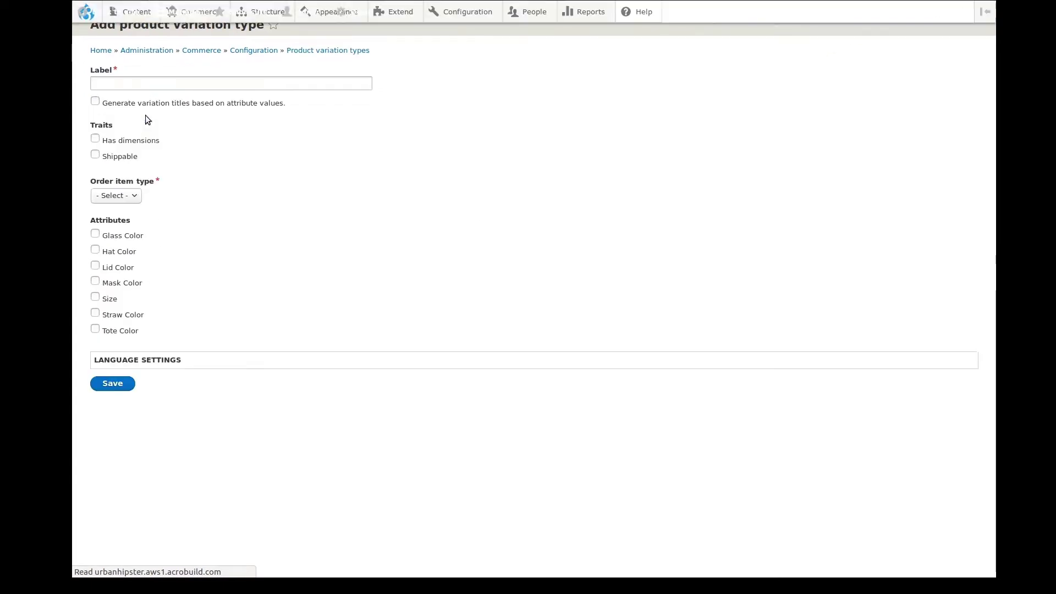
click(139, 128)
text(Hat)
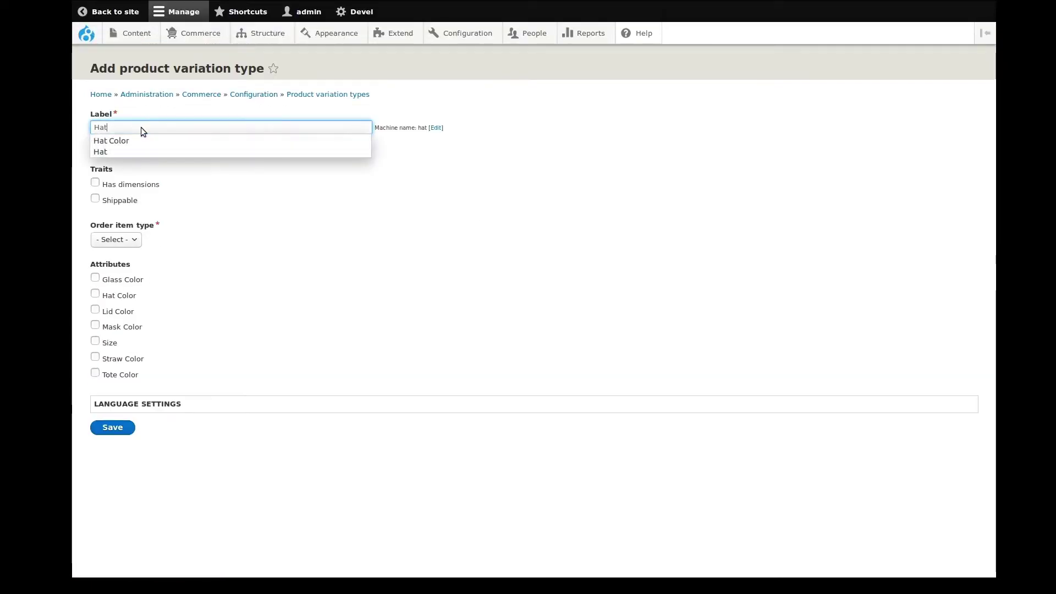
key(Escape)
click(153, 110)
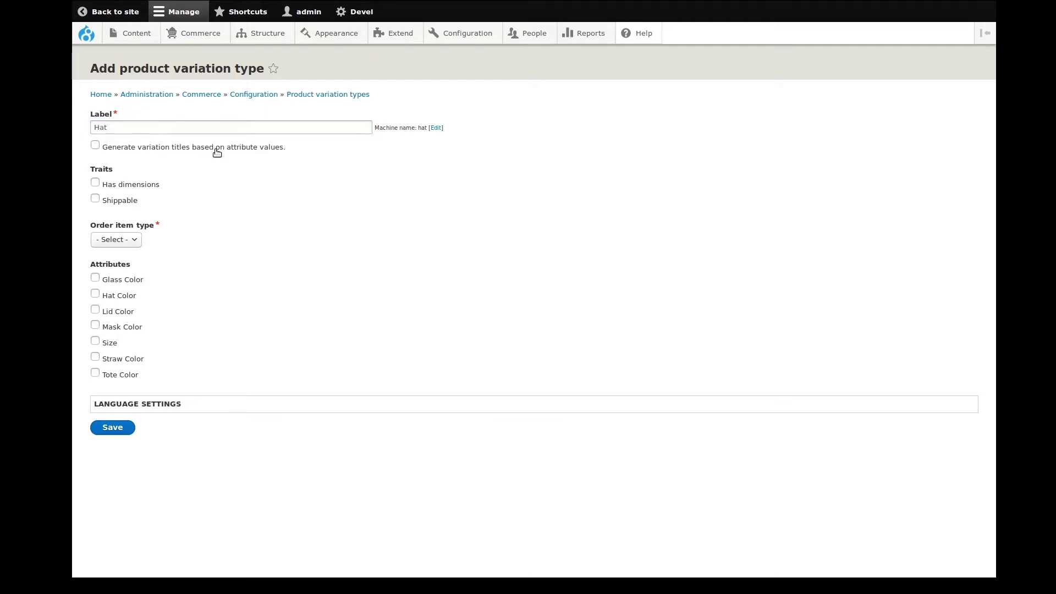
Enable generated titles and Shippable, choose the Default order item type, add Hat Color, and save.
click(196, 151)
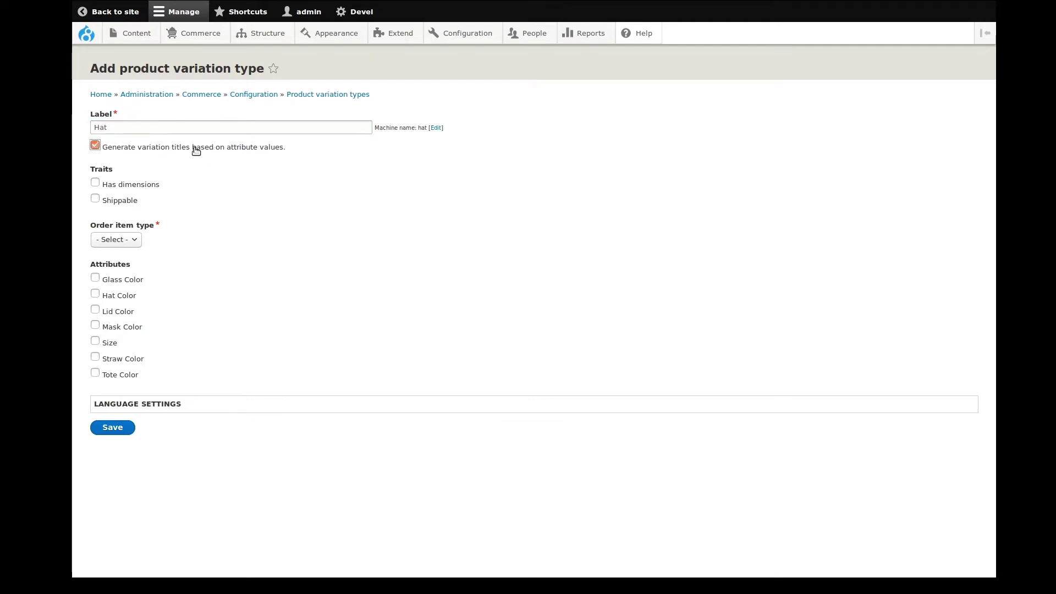
click(120, 200)
click(136, 241)
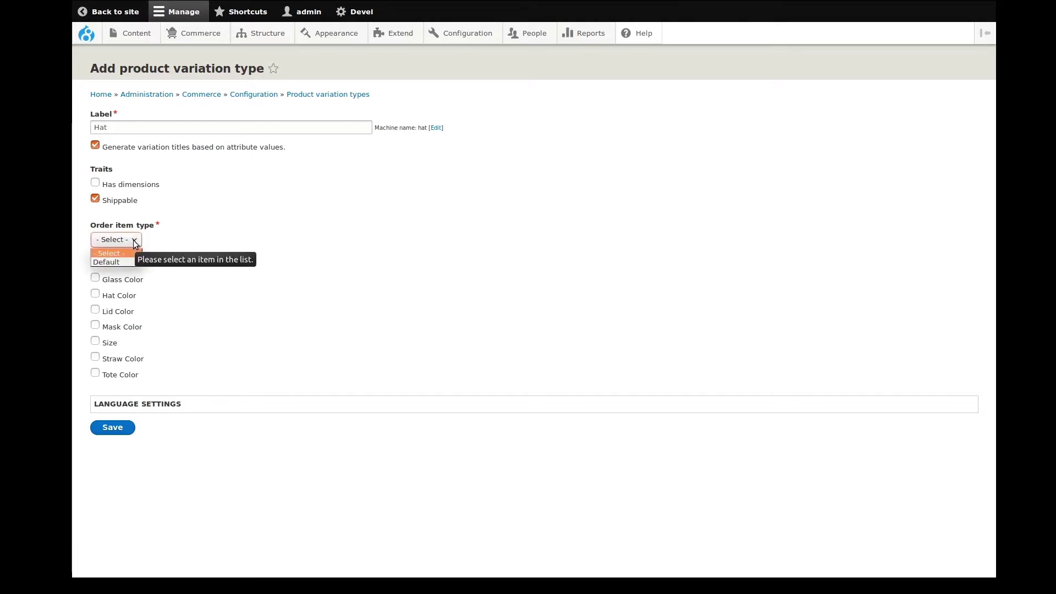
click(123, 261)
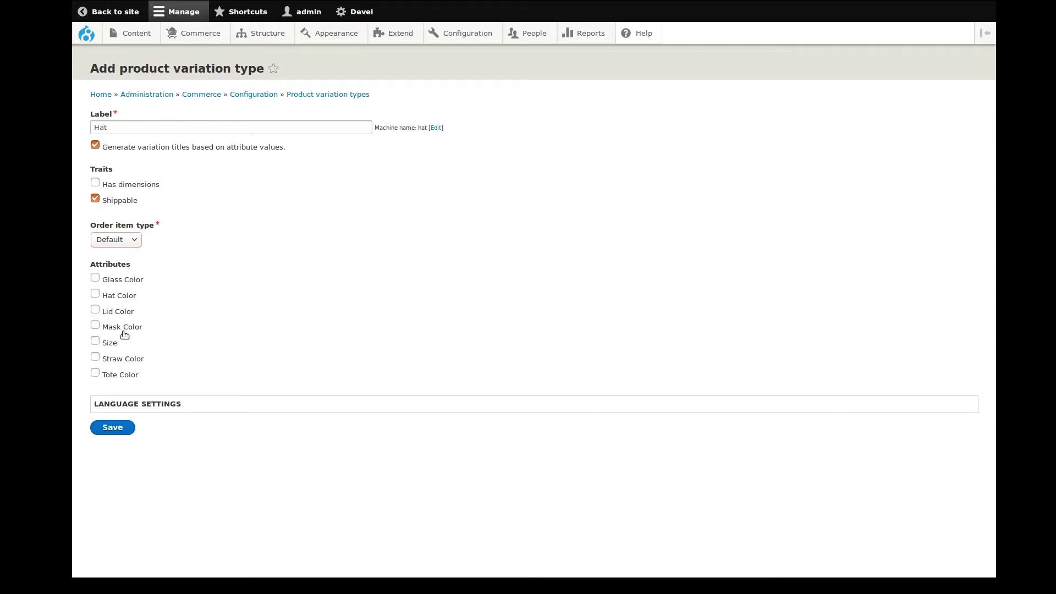
click(120, 300)
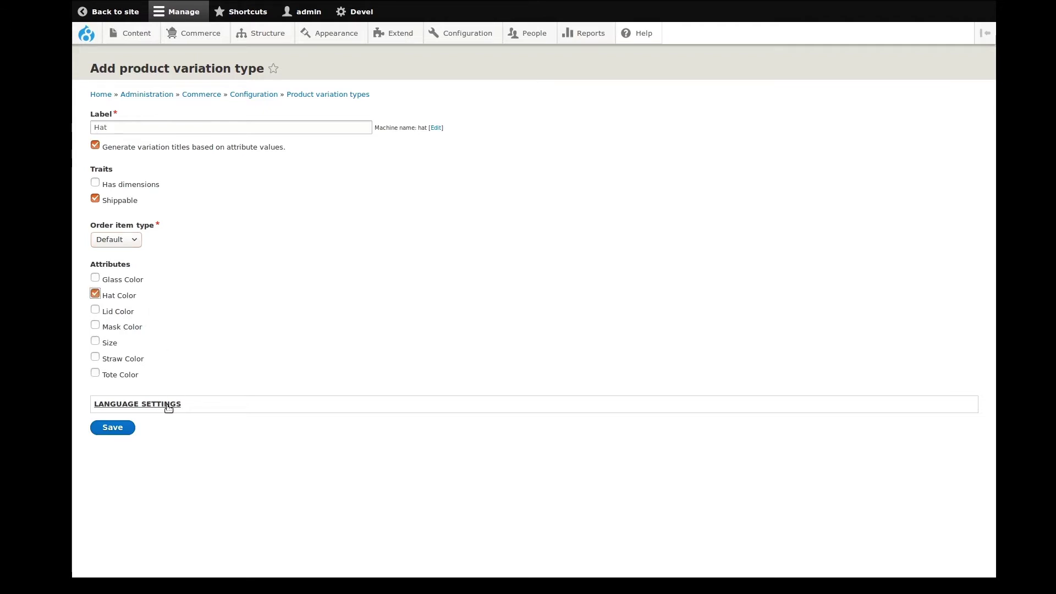
click(113, 429)
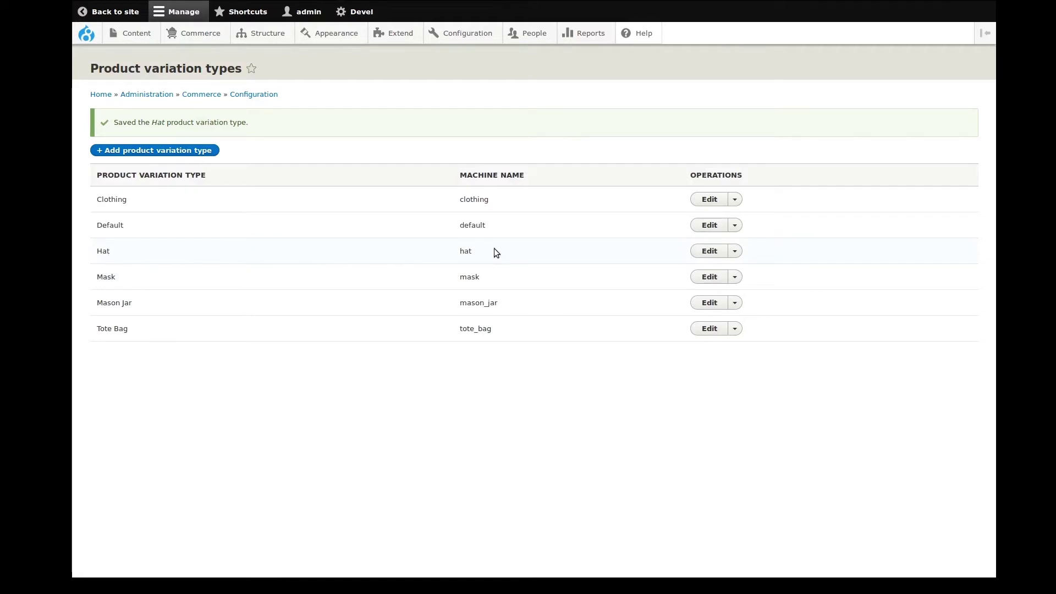
Edit the Hat variation type and view its fields, Hat Color and Weight.
click(708, 252)
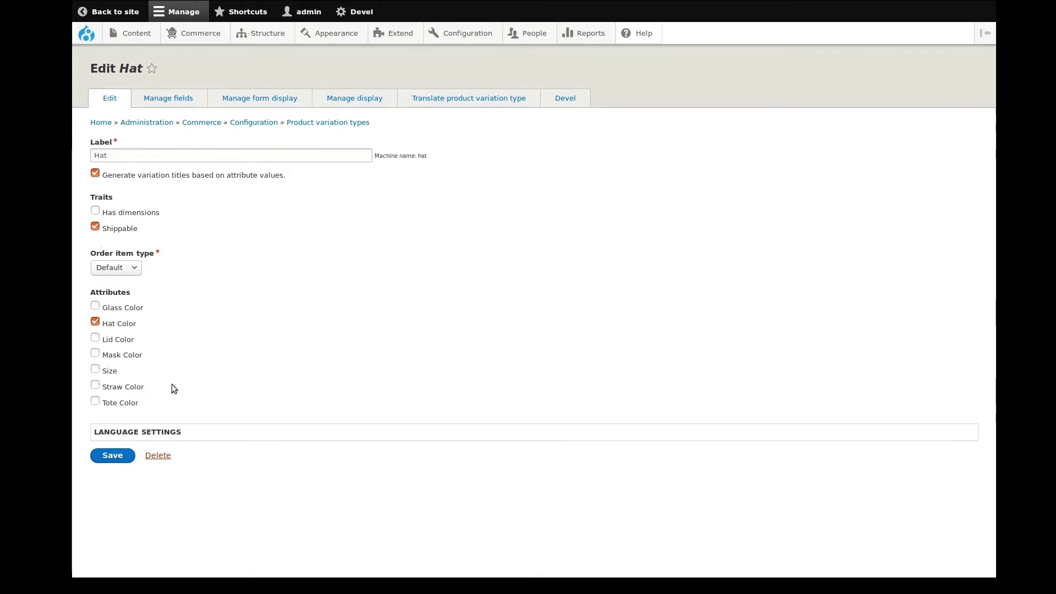
click(176, 97)
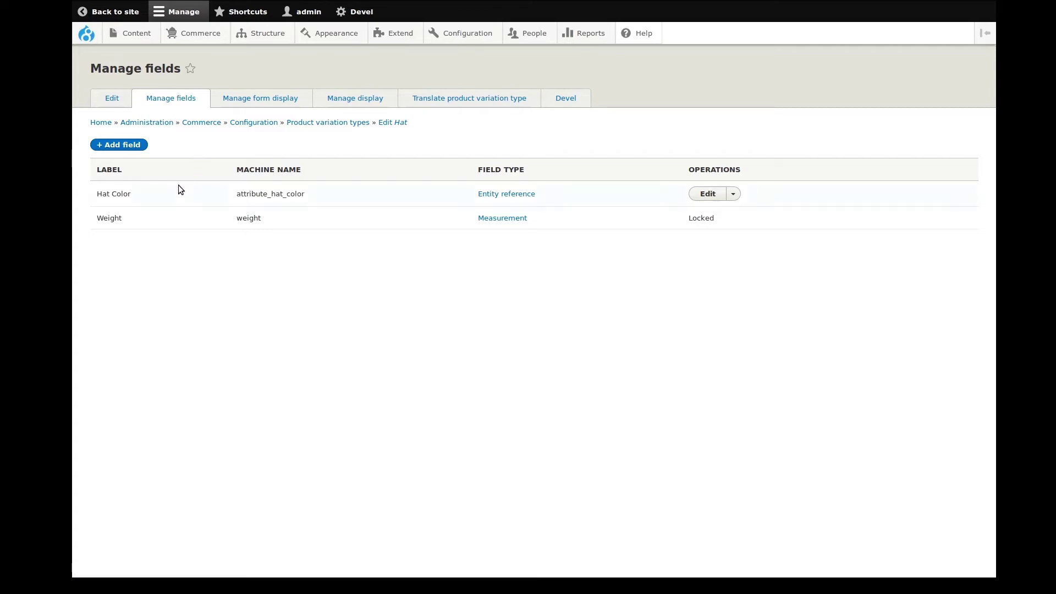
Add the existing field_image image field to Hat, keeping the label 'Image'.
click(120, 148)
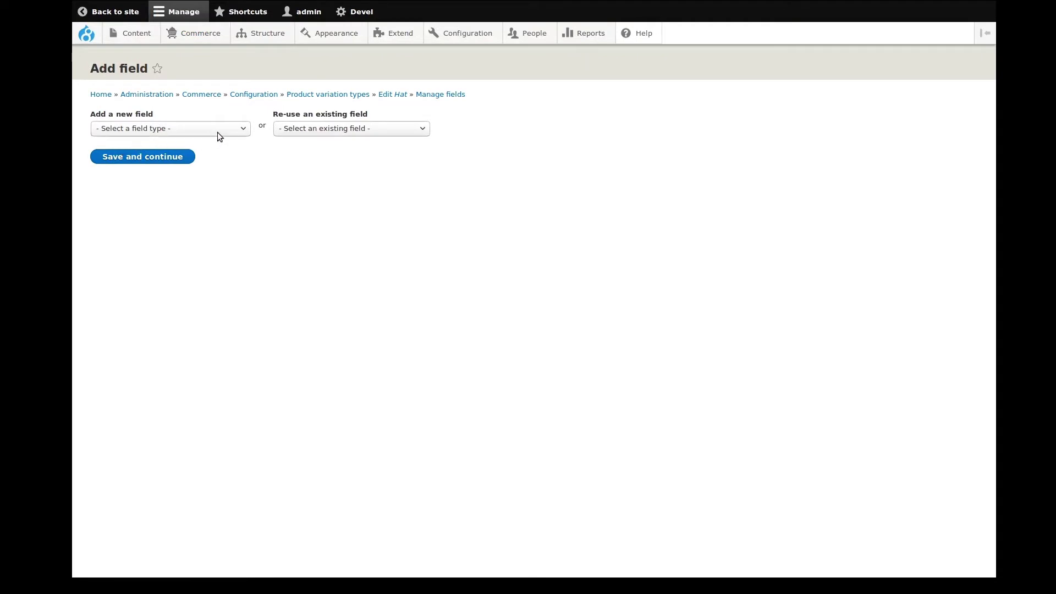
click(218, 132)
drag(249, 160, 259, 140)
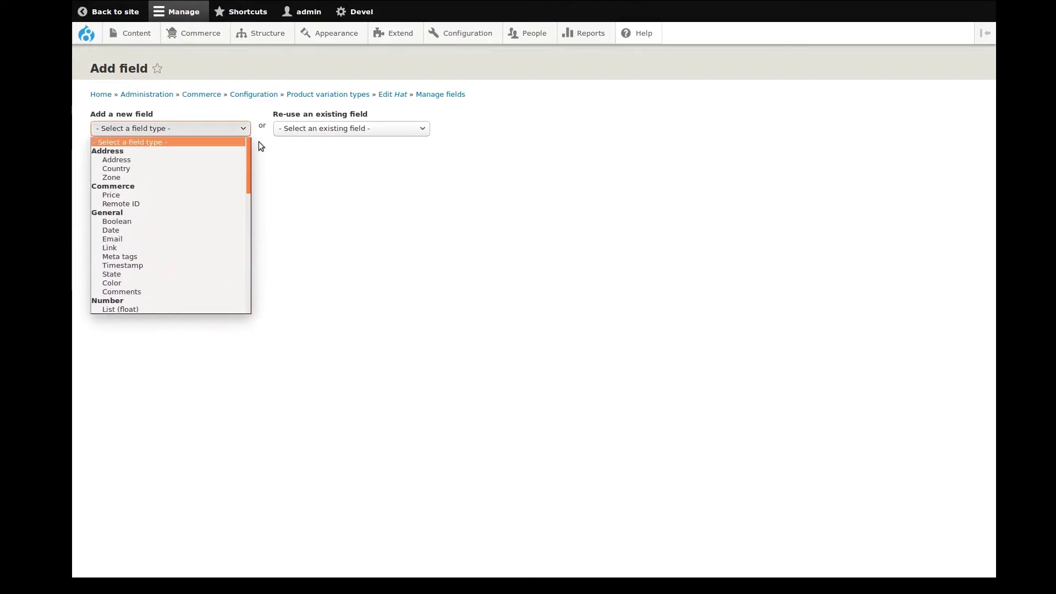
click(310, 128)
click(311, 127)
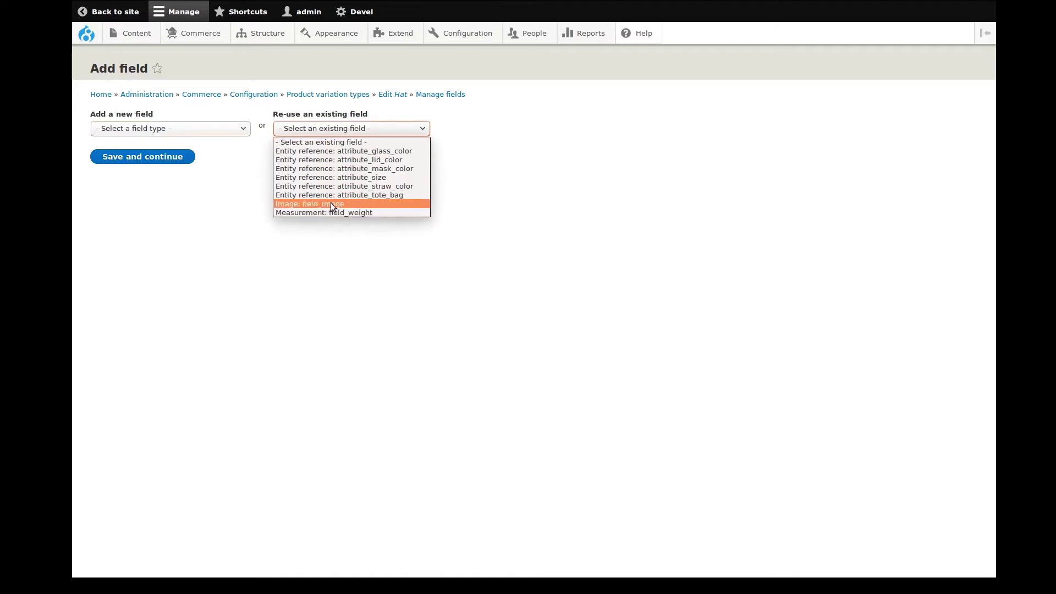
click(348, 204)
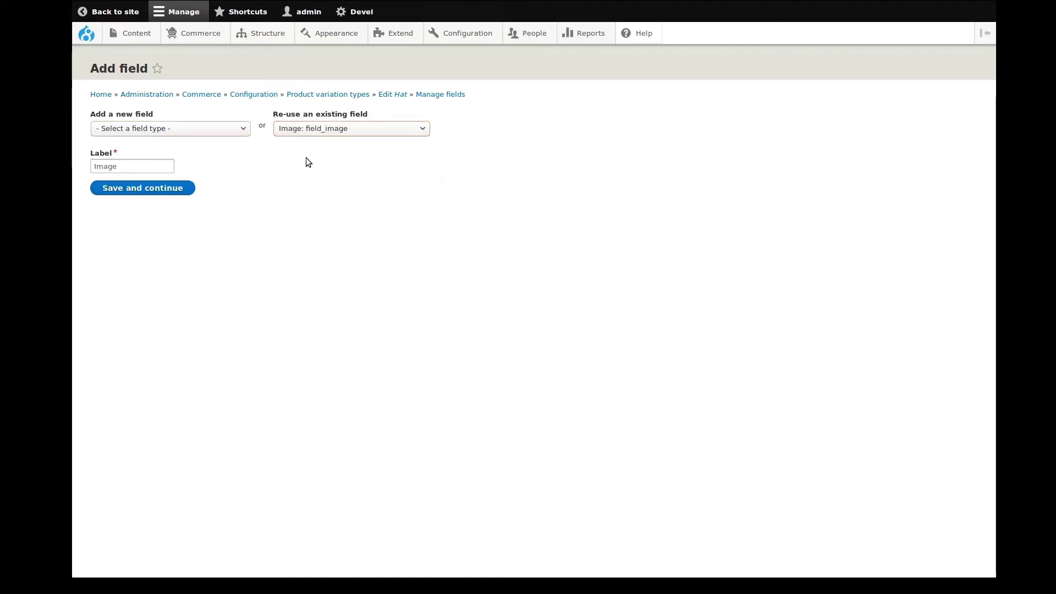
click(121, 166)
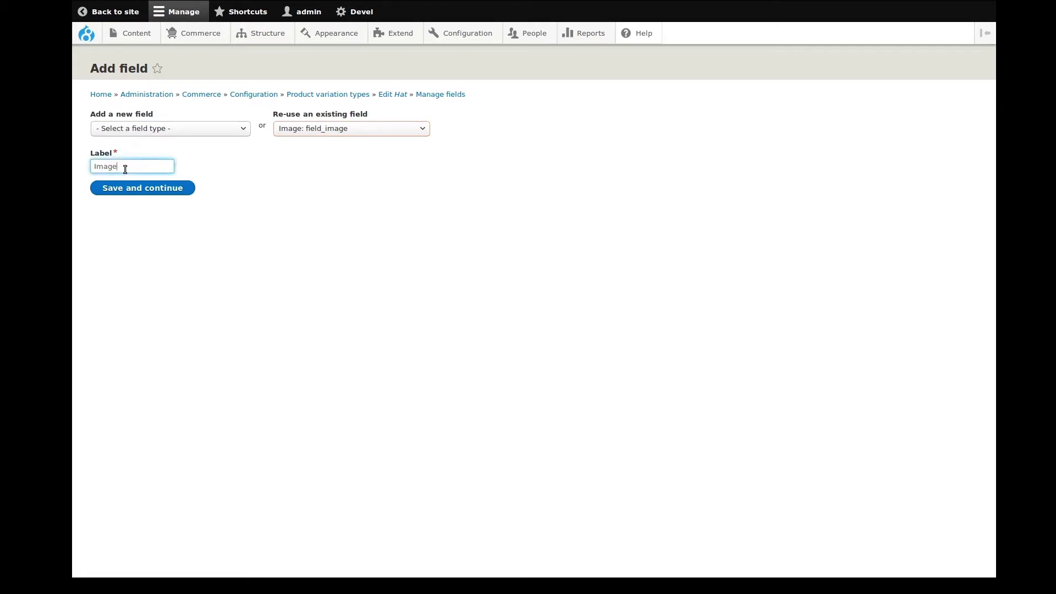
Give the Image field the help text 'Upload an image for this product variation'.
click(131, 188)
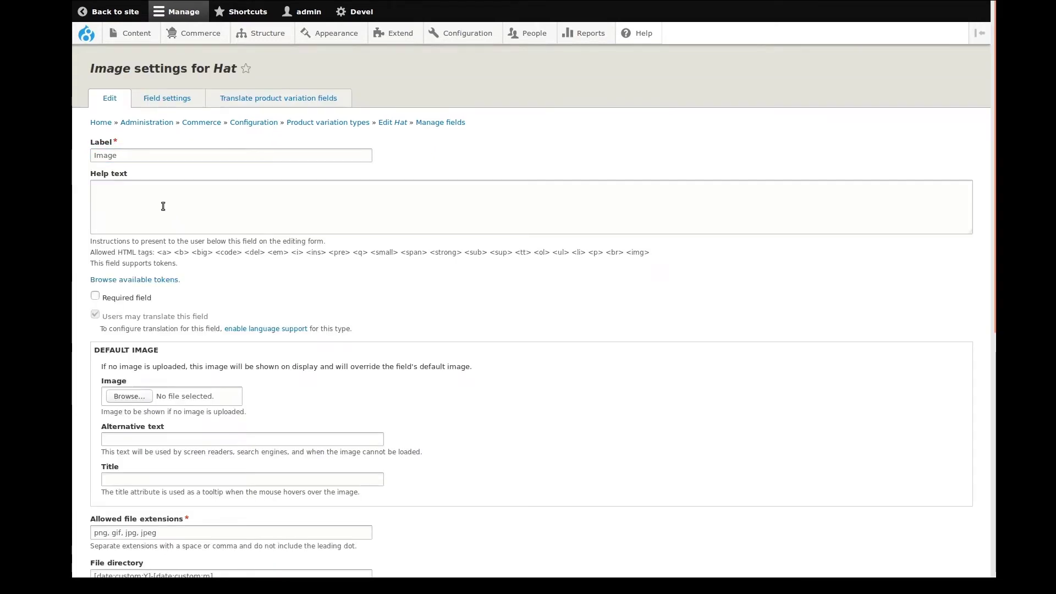
click(164, 205)
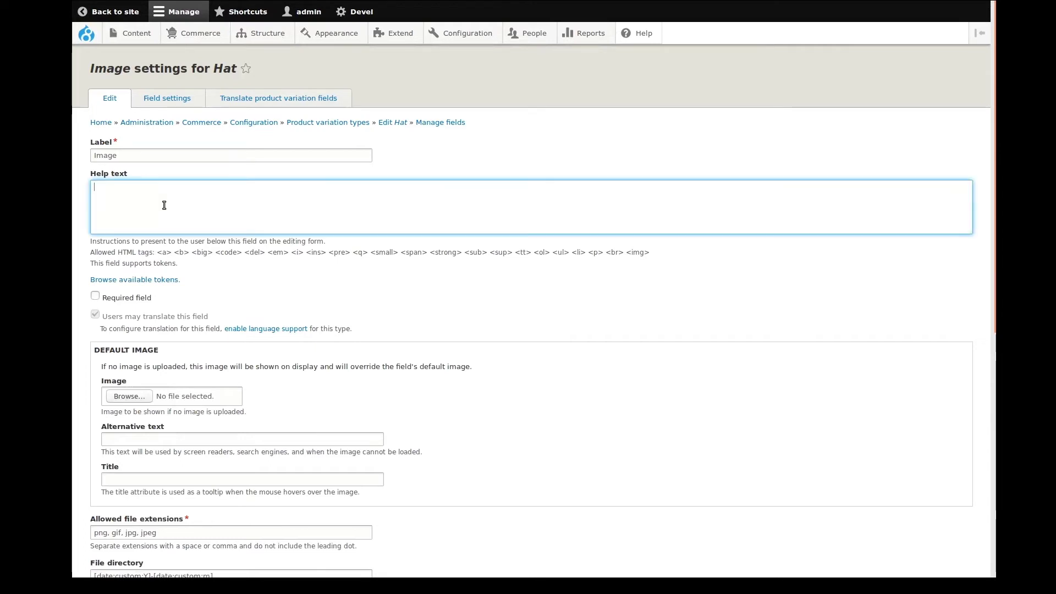
text(Upload an image for t)
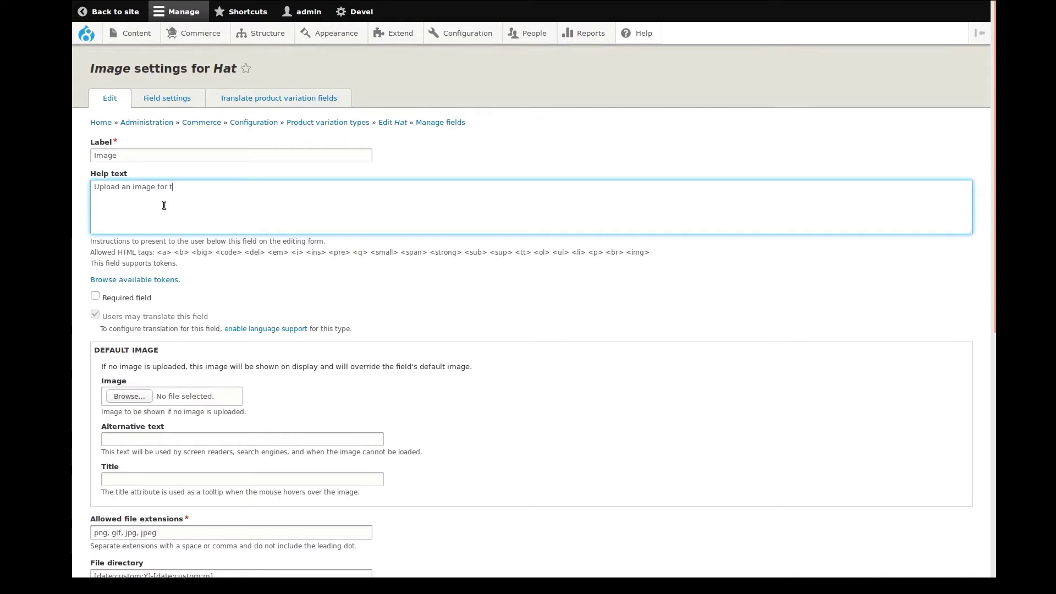
text(his product variation.)
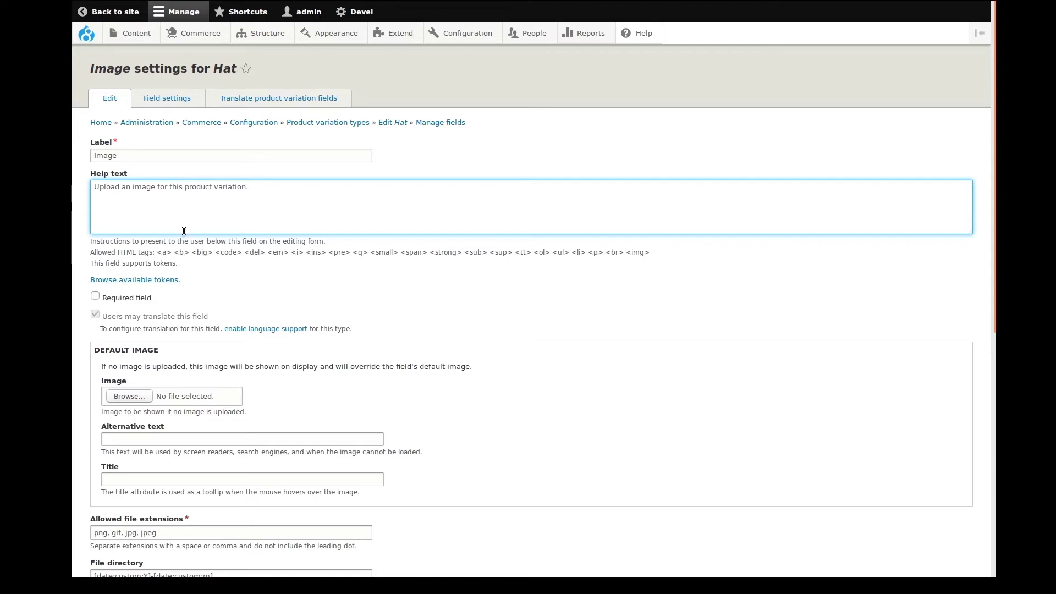
scroll(219, 270, down, 5)
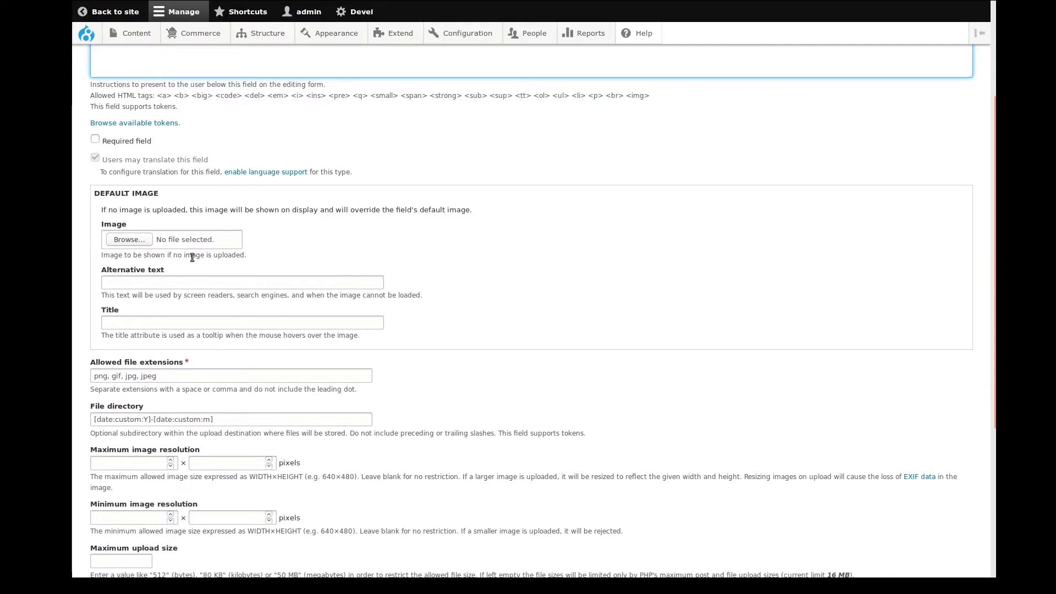
scroll(189, 263, down, 5)
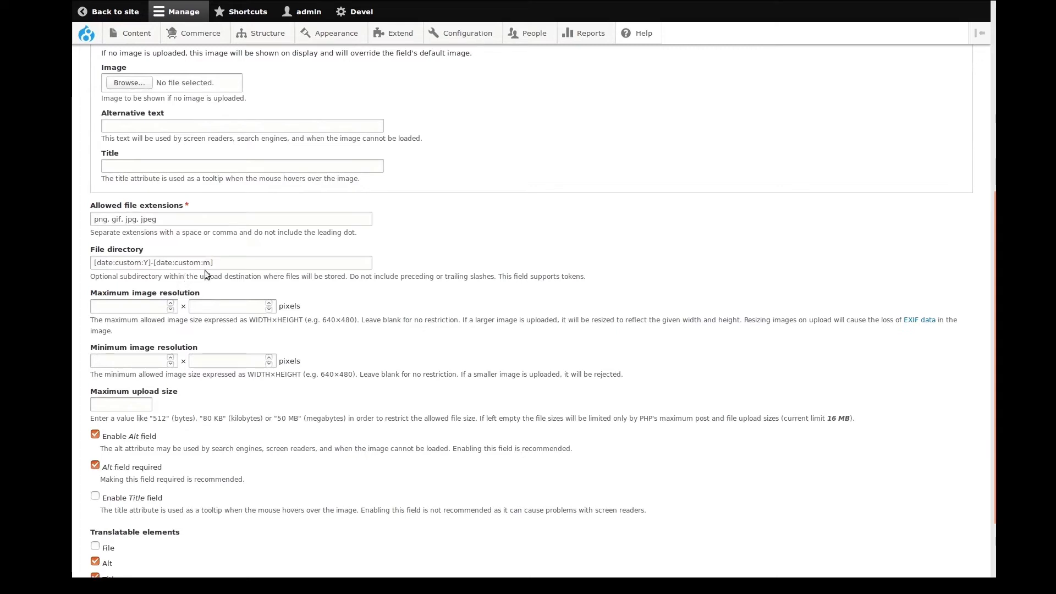
Set the file directory to product-images, disable alt text and alt/title translation, and save.
drag(217, 263, 89, 260)
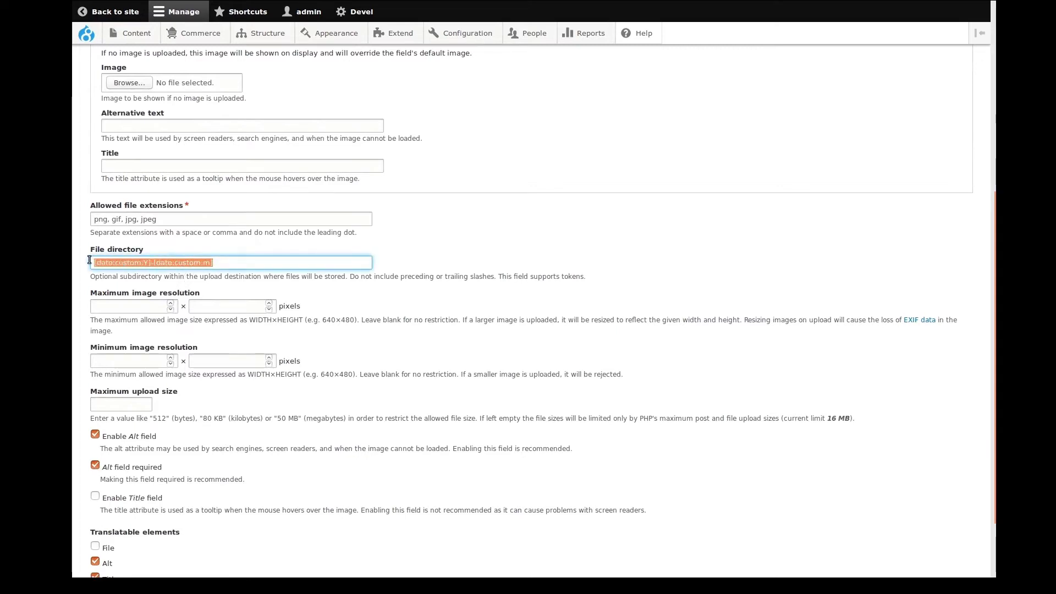
text(p)
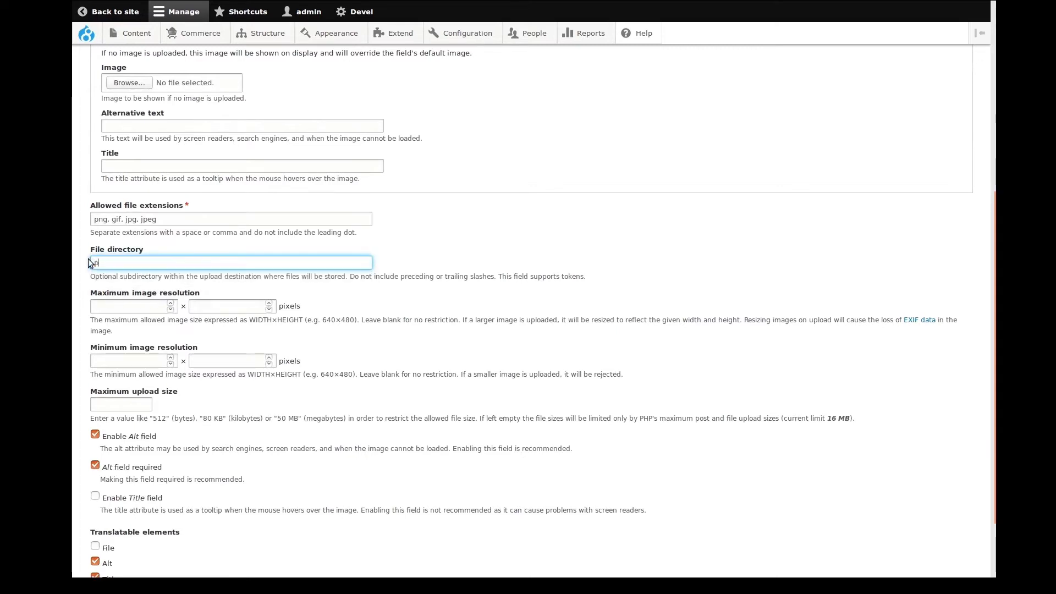
text(roduc)
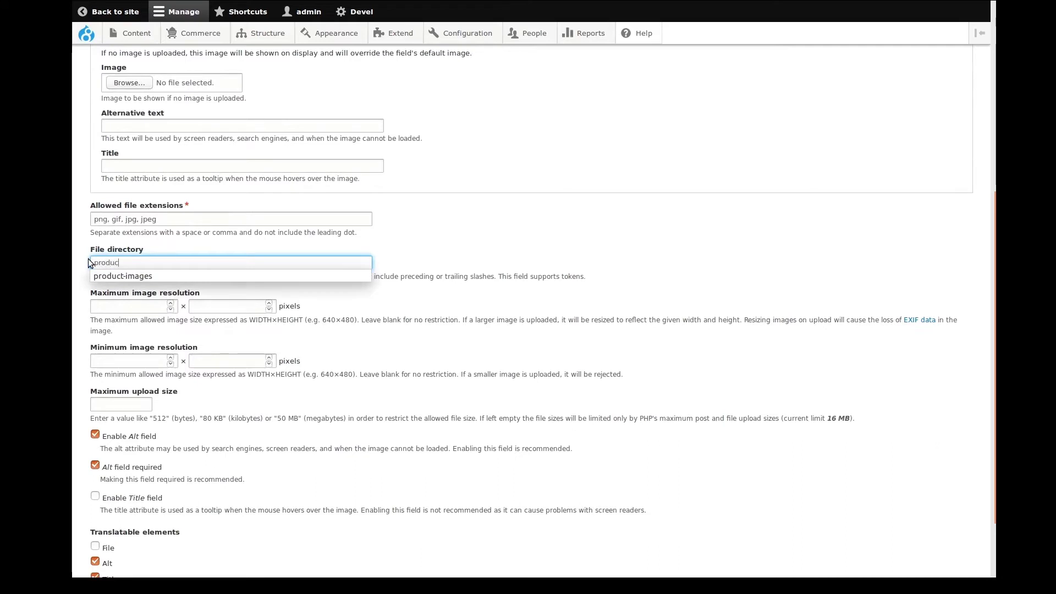
text(t-images)
click(147, 248)
scroll(264, 299, down, 3)
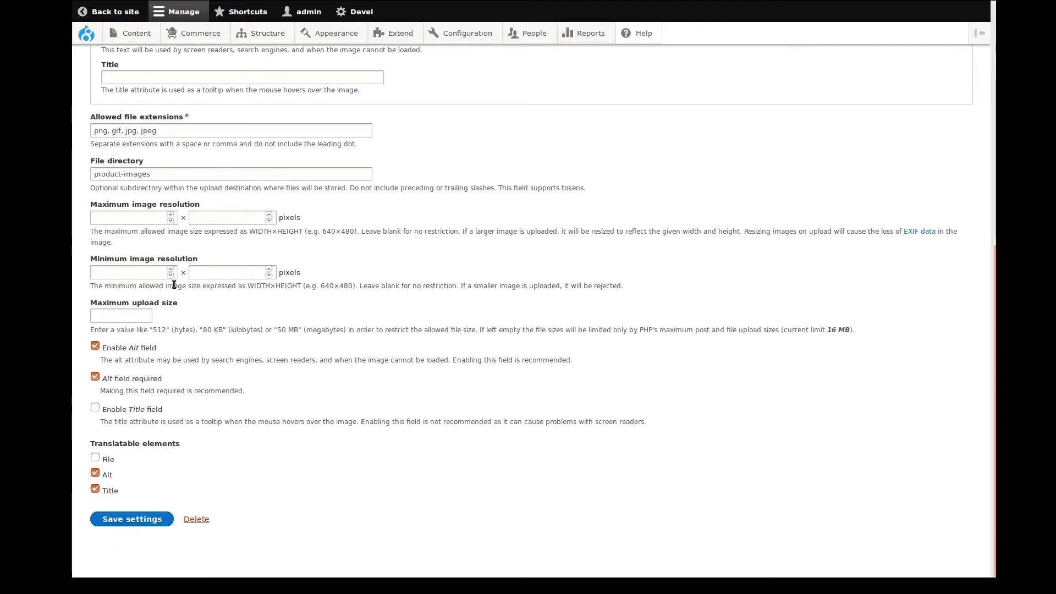
click(96, 346)
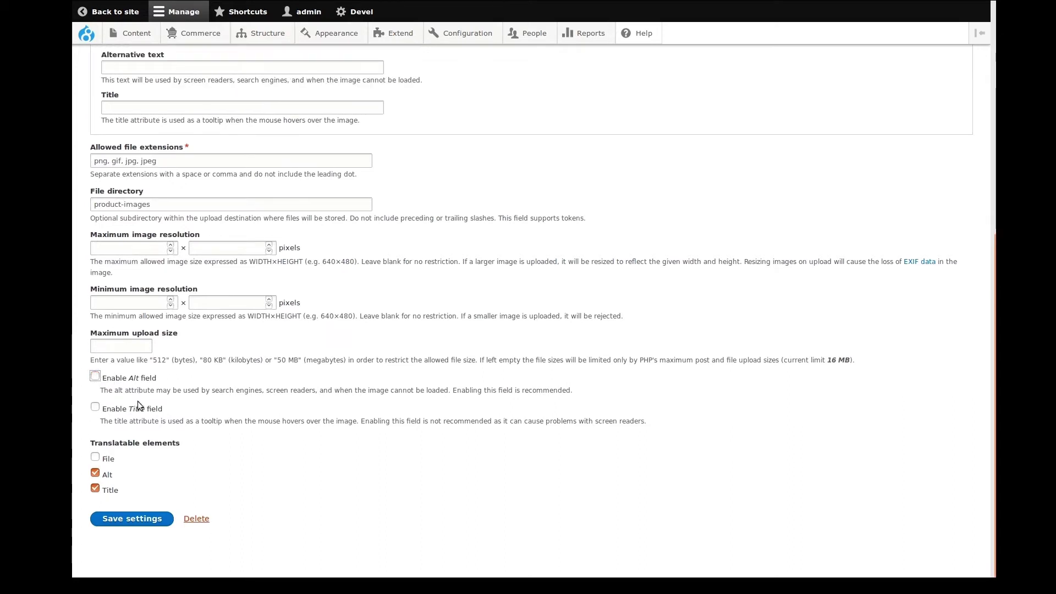
click(95, 473)
click(96, 489)
click(132, 519)
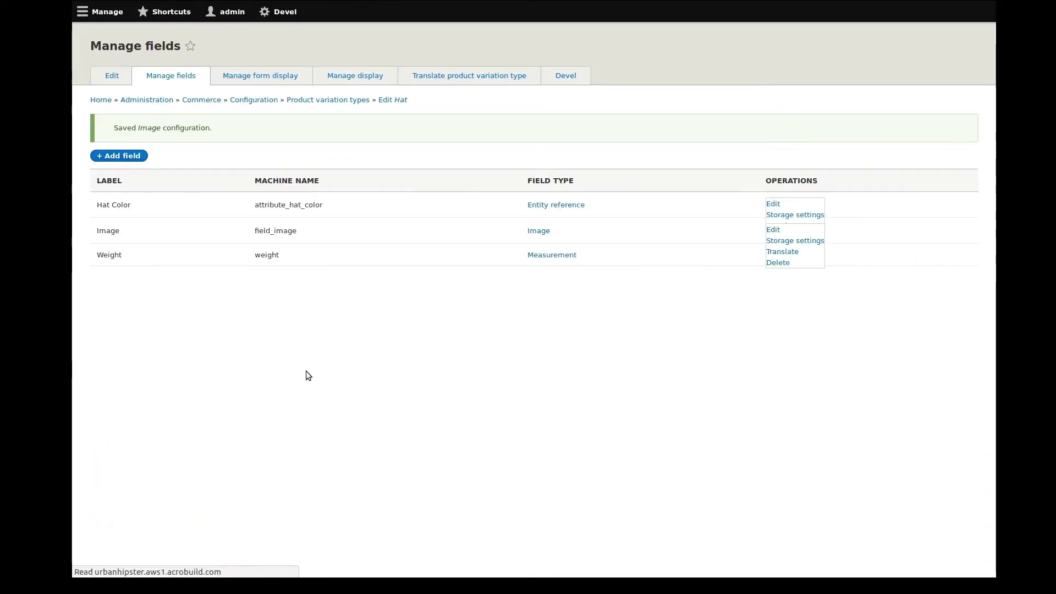
In Hat's form display, drag Image to the top and Active above Weight.
scroll(234, 323, down, 1)
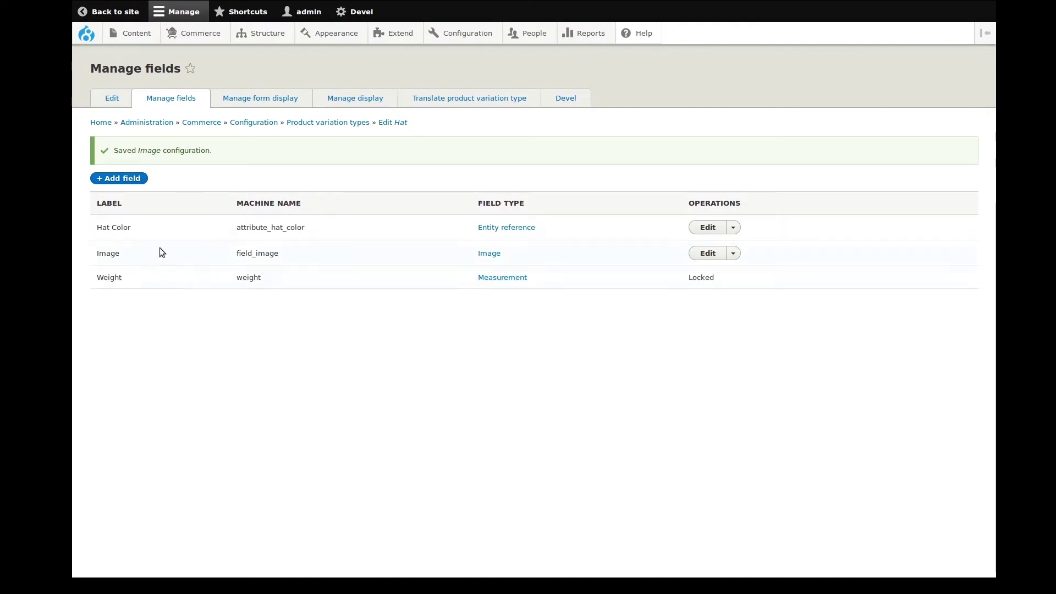
click(249, 100)
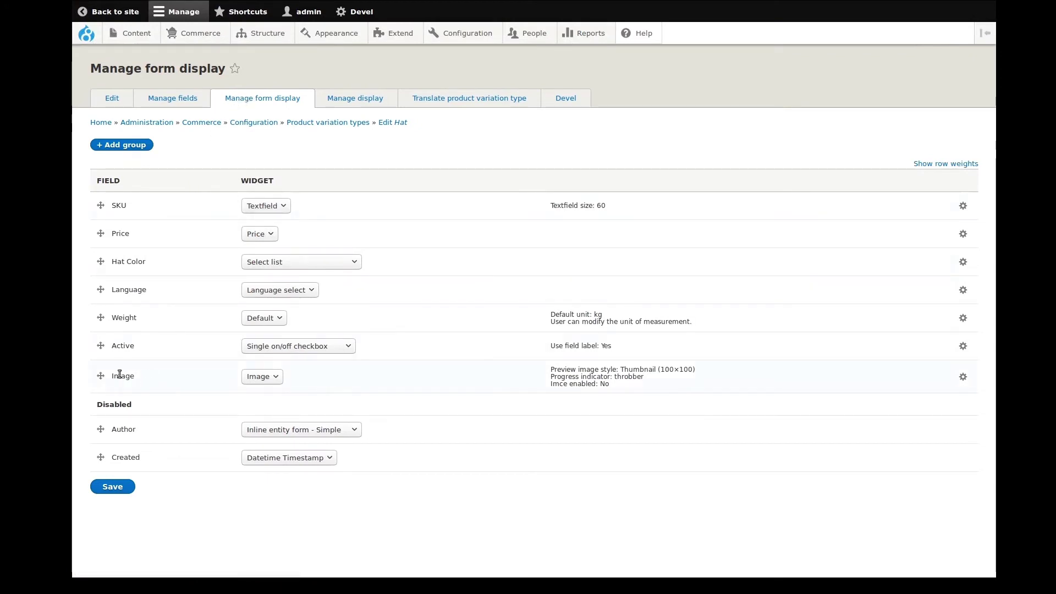
drag(100, 375, 103, 208)
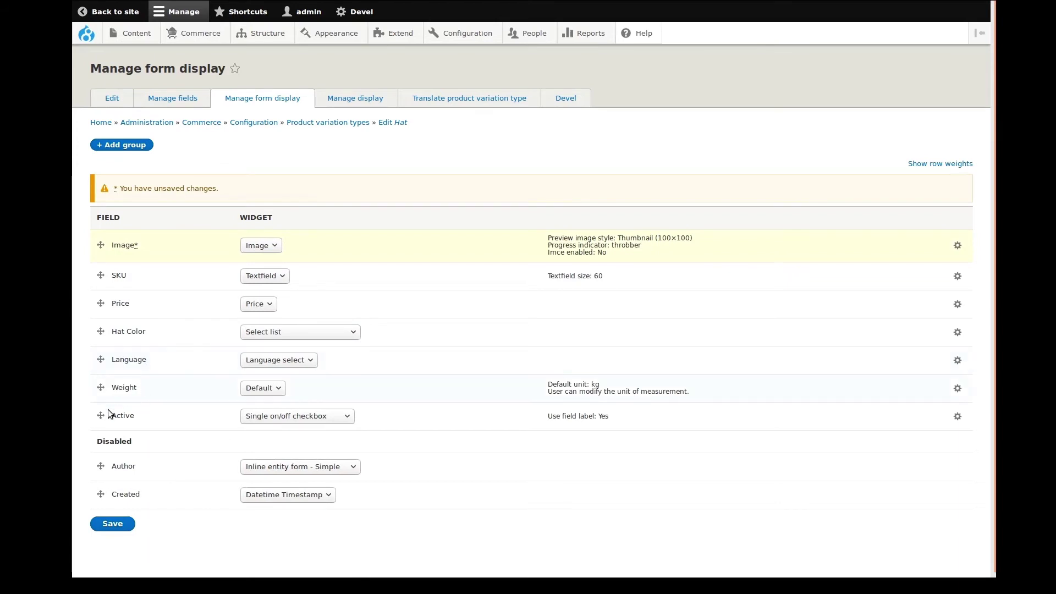
mouse_move(100, 415)
mouse_down()
mouse_move(101, 388)
mouse_move(115, 399)
mouse_up()
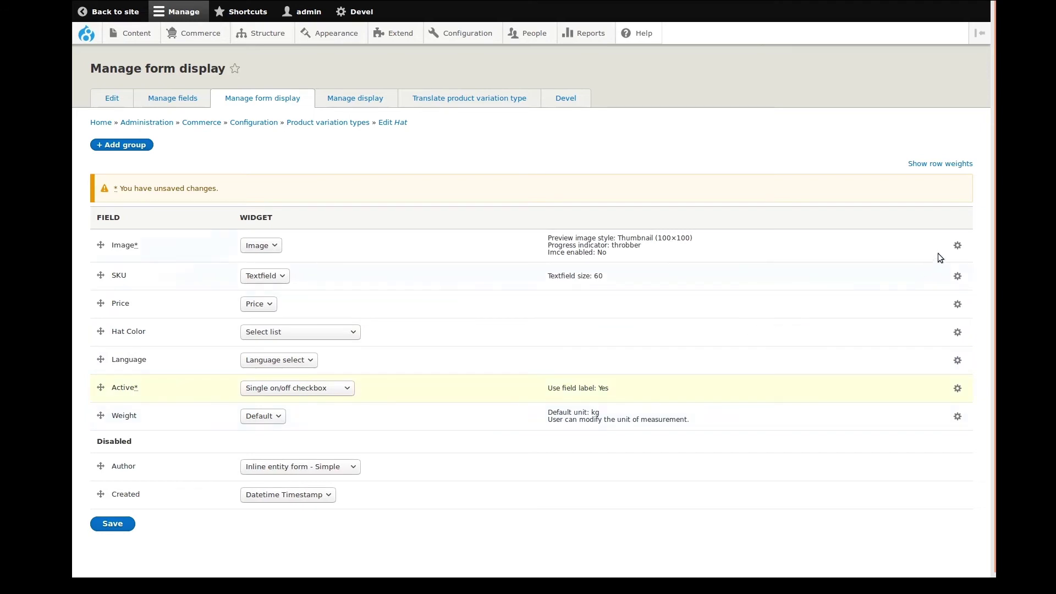
Keep the Image widget preview at Thumbnail (100×100) and save the form display.
click(958, 246)
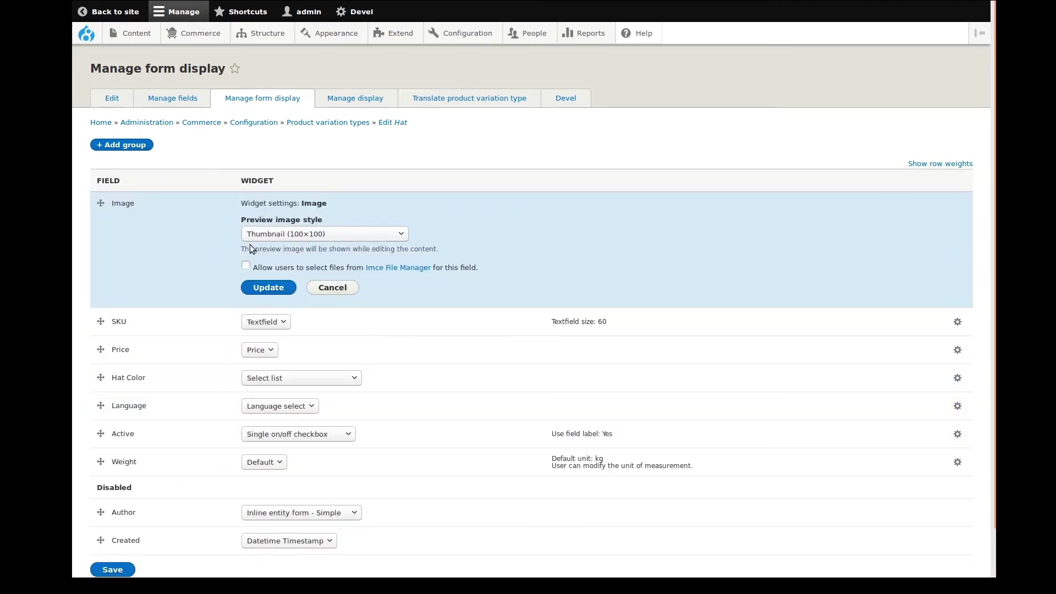
click(391, 234)
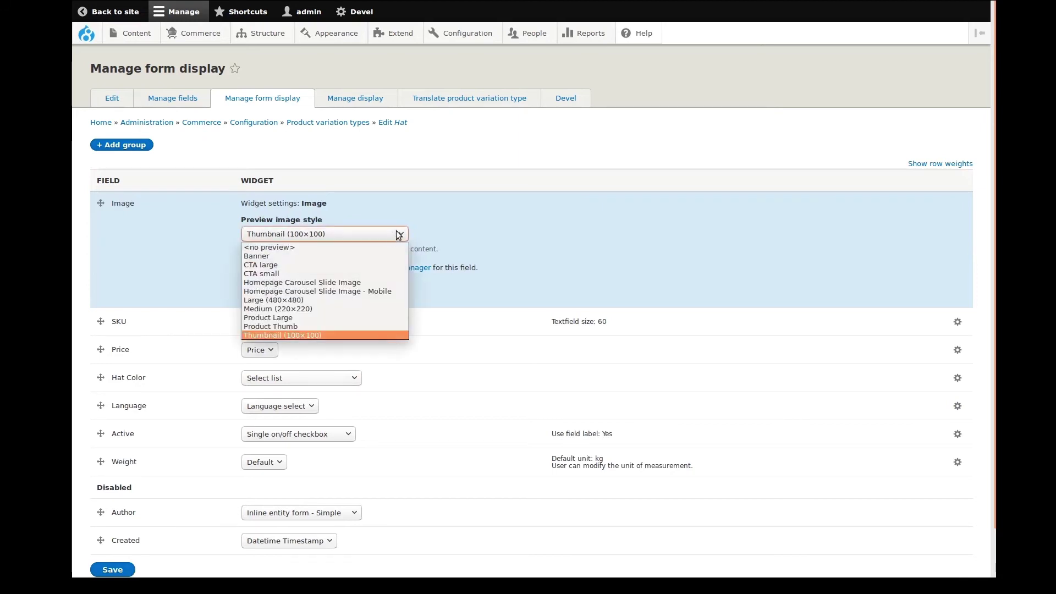
click(439, 222)
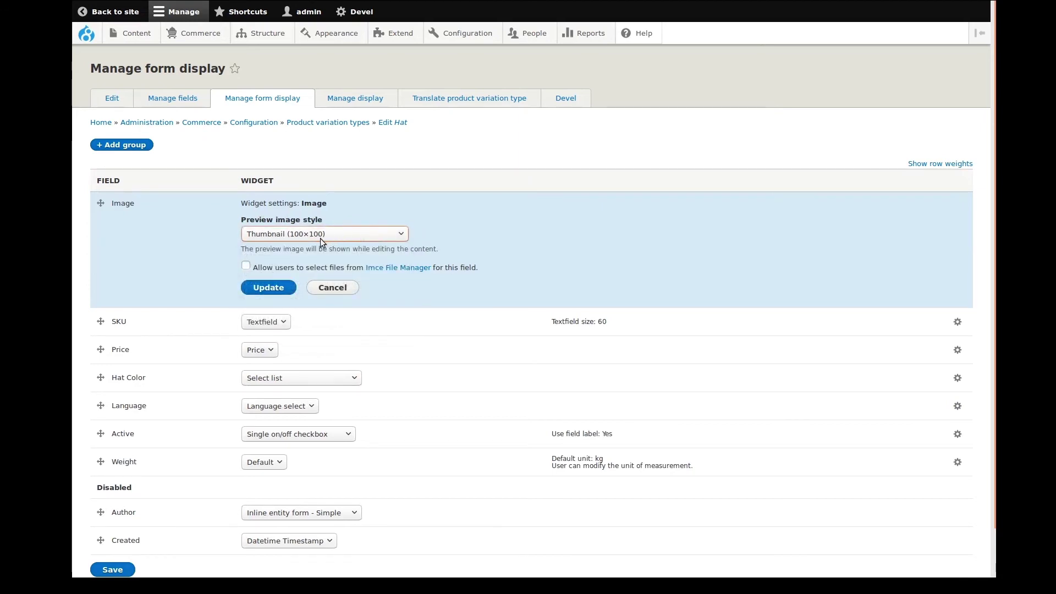
click(275, 287)
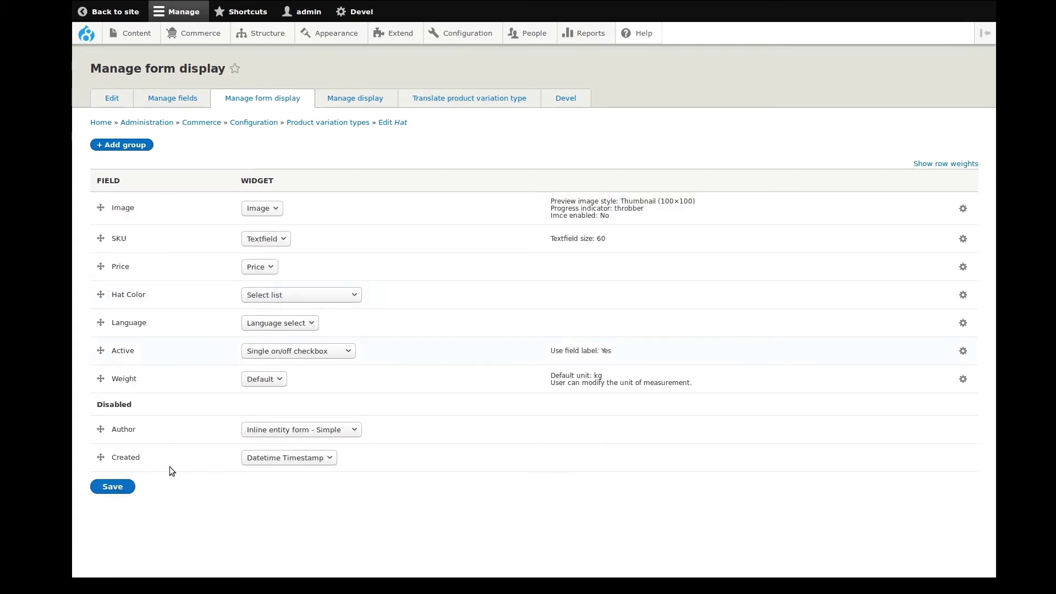
click(127, 487)
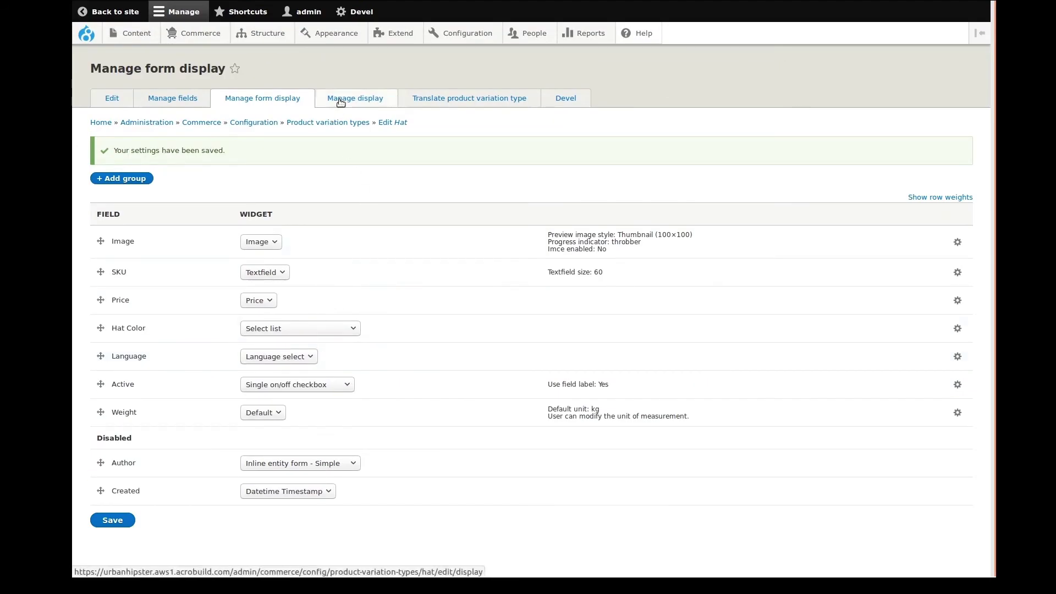
In Hat's Manage display, move Image to the top and set Image, Title and Price labels to Hidden.
click(345, 102)
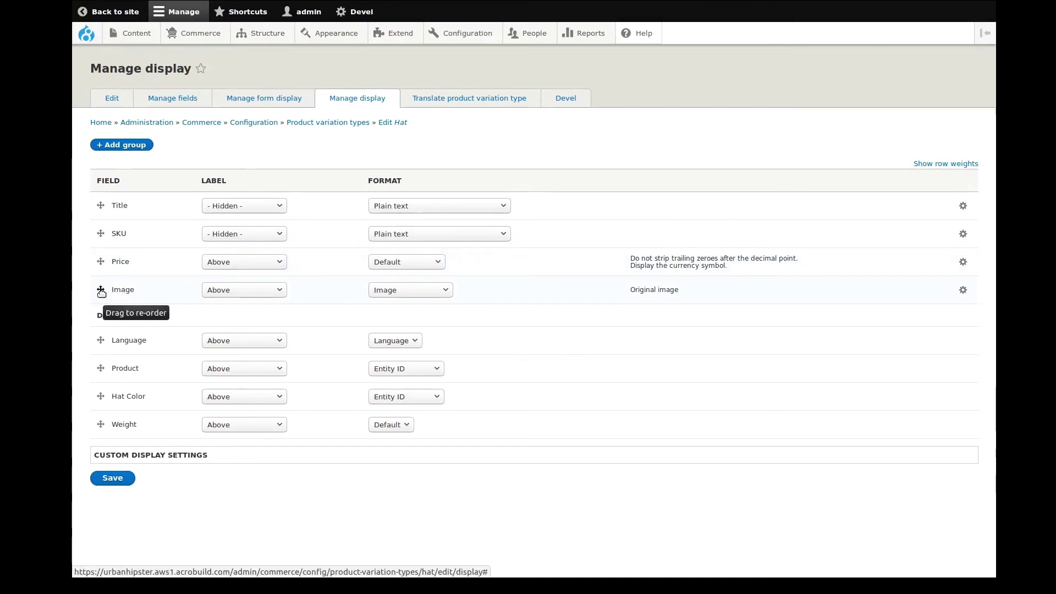
drag(101, 292, 105, 208)
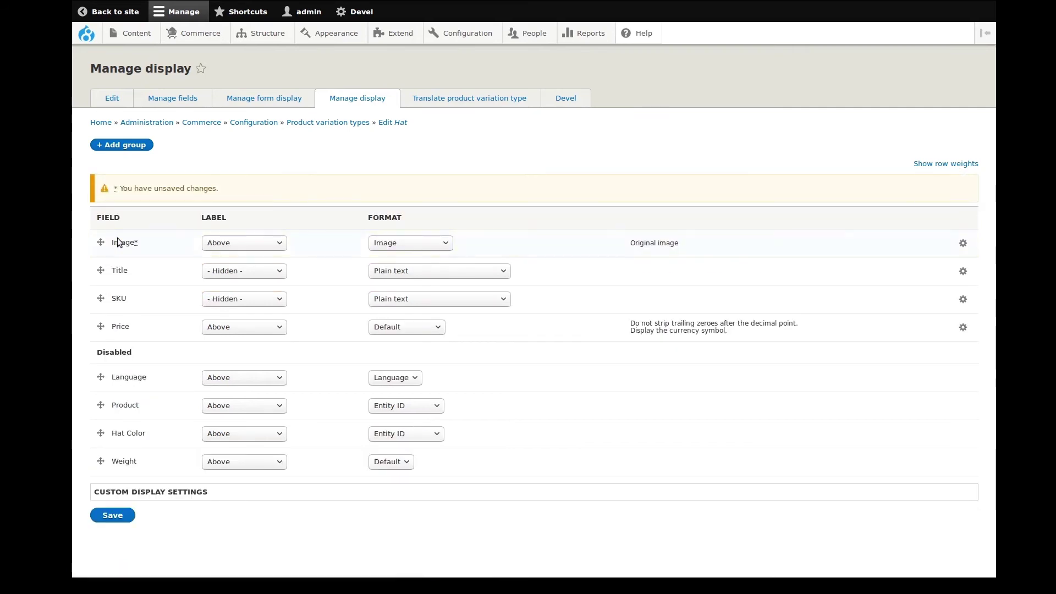
click(258, 244)
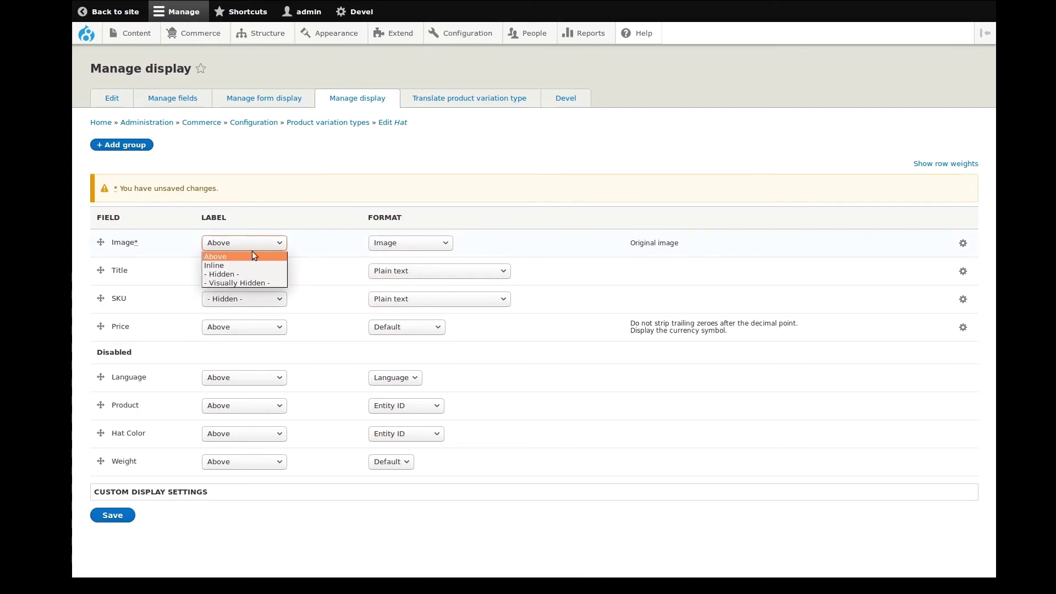
click(240, 274)
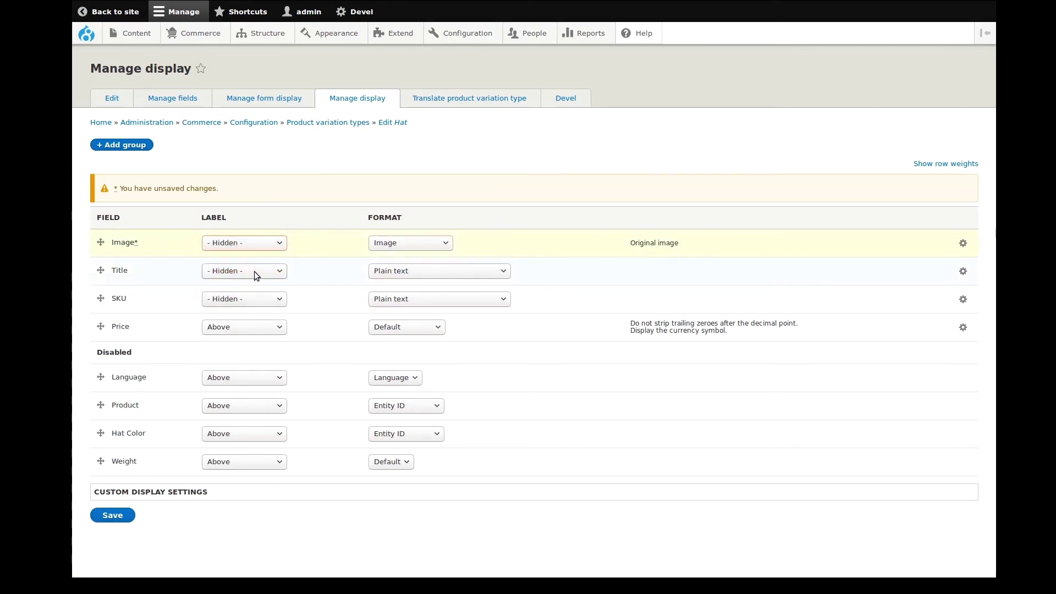
click(254, 271)
click(239, 302)
click(243, 327)
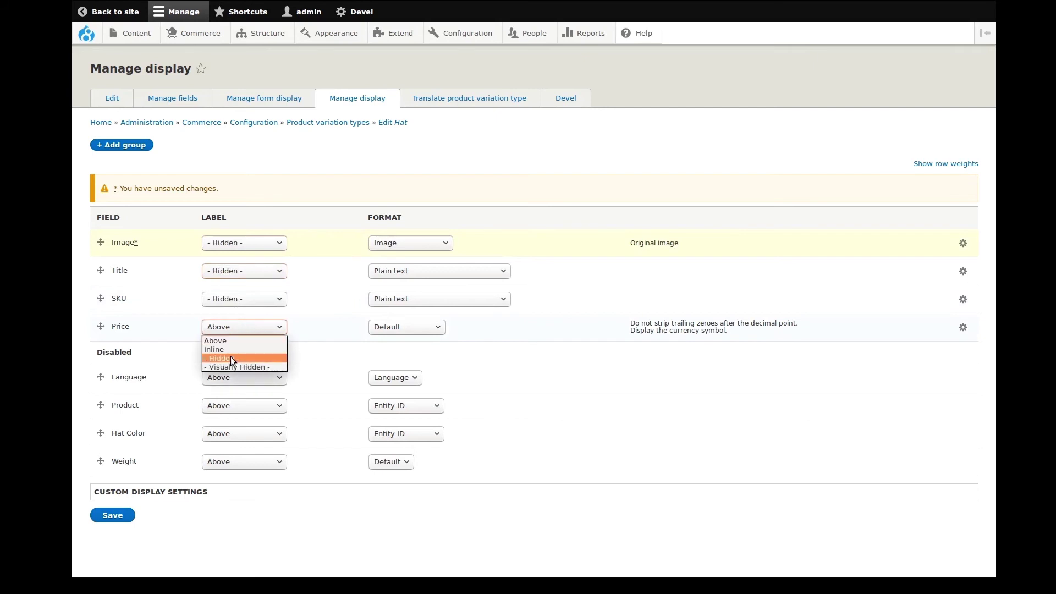
click(230, 357)
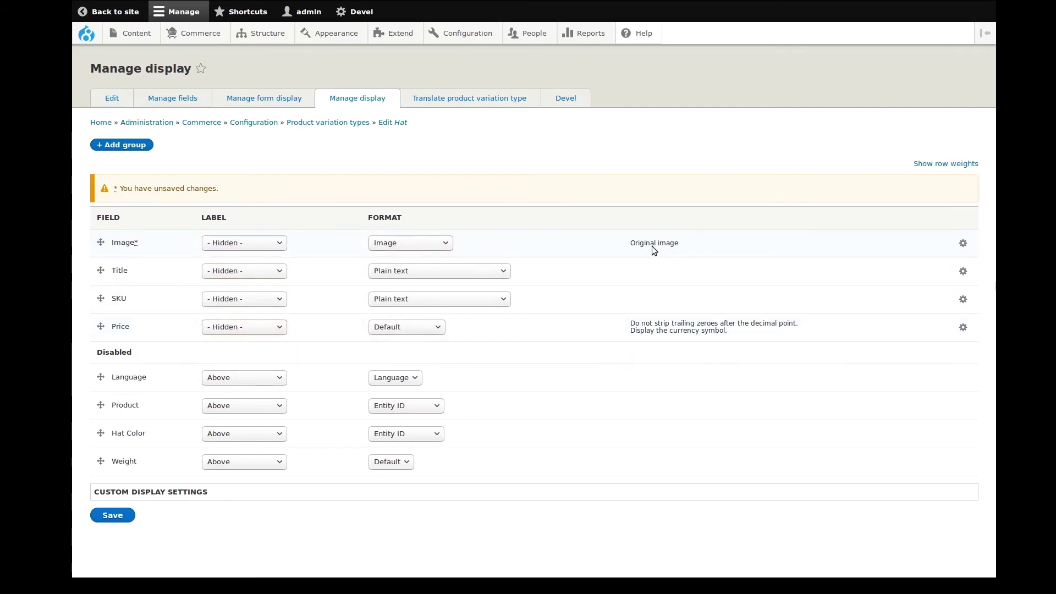
Format Image with the Product Large style, linked to Nothing, and save the display.
click(961, 244)
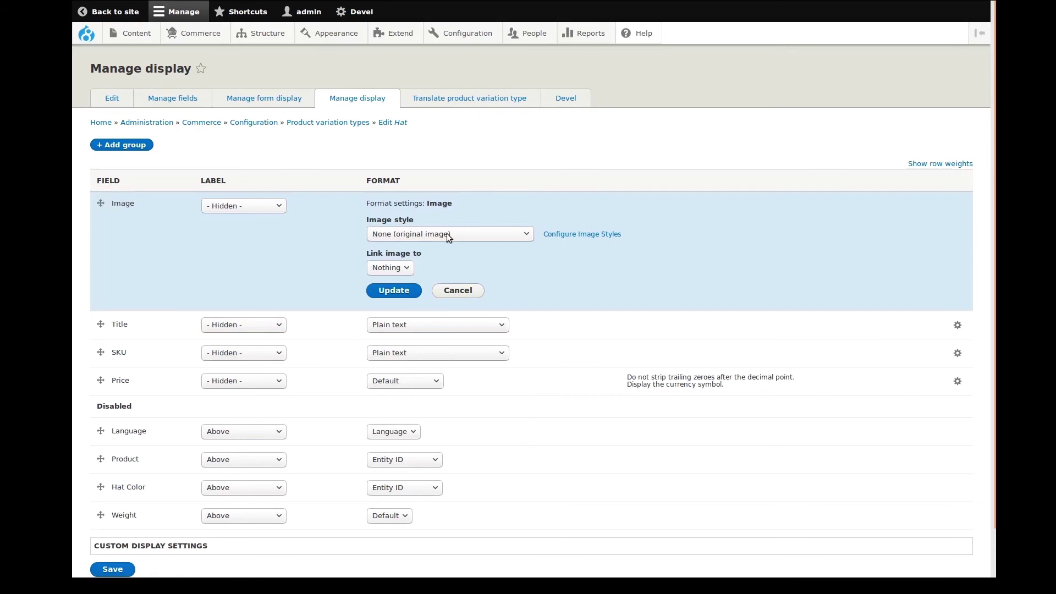
click(447, 234)
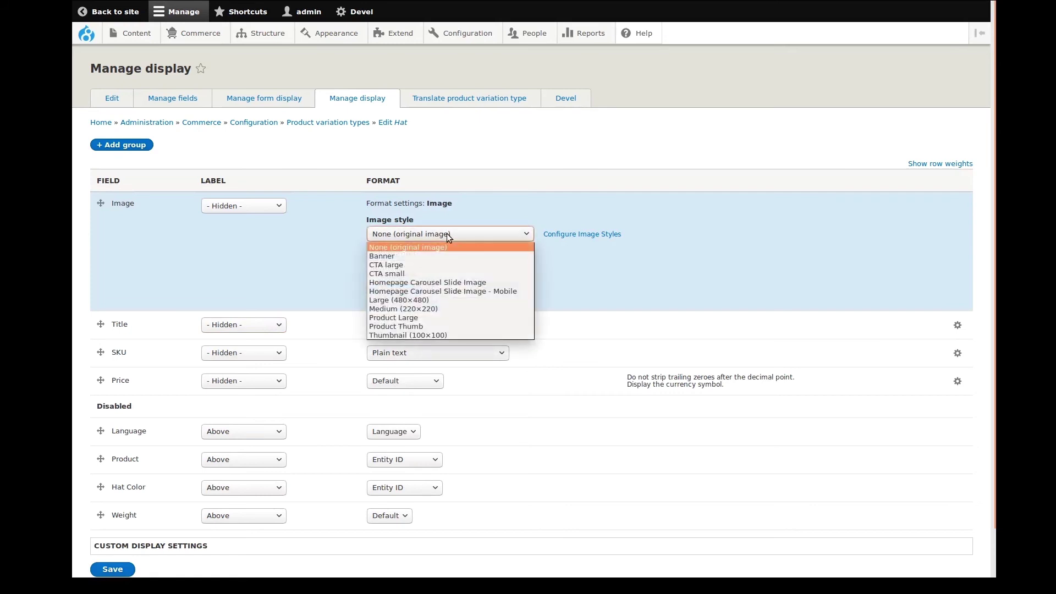
click(425, 318)
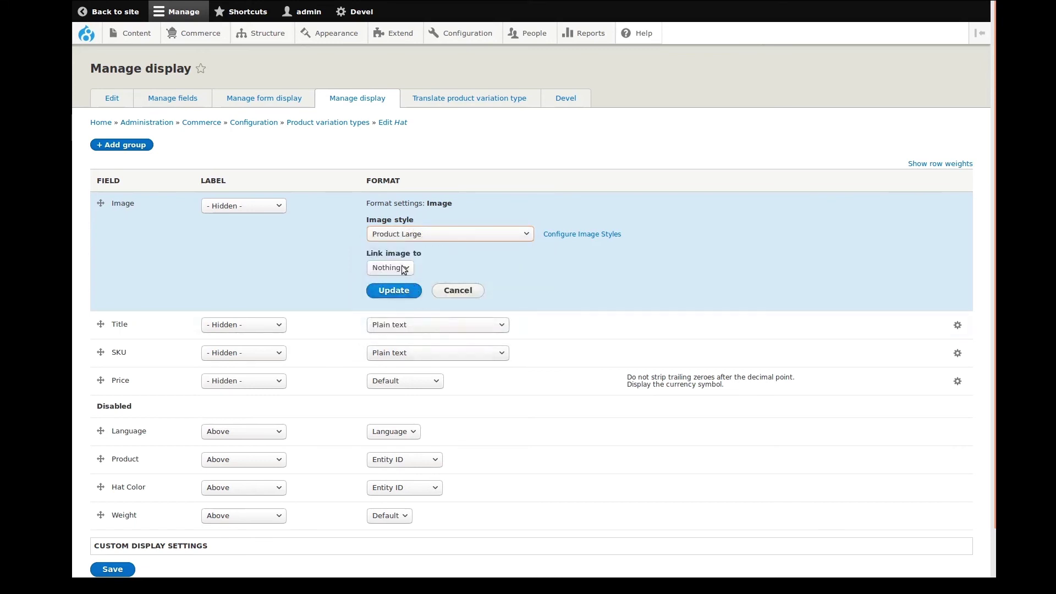
click(406, 269)
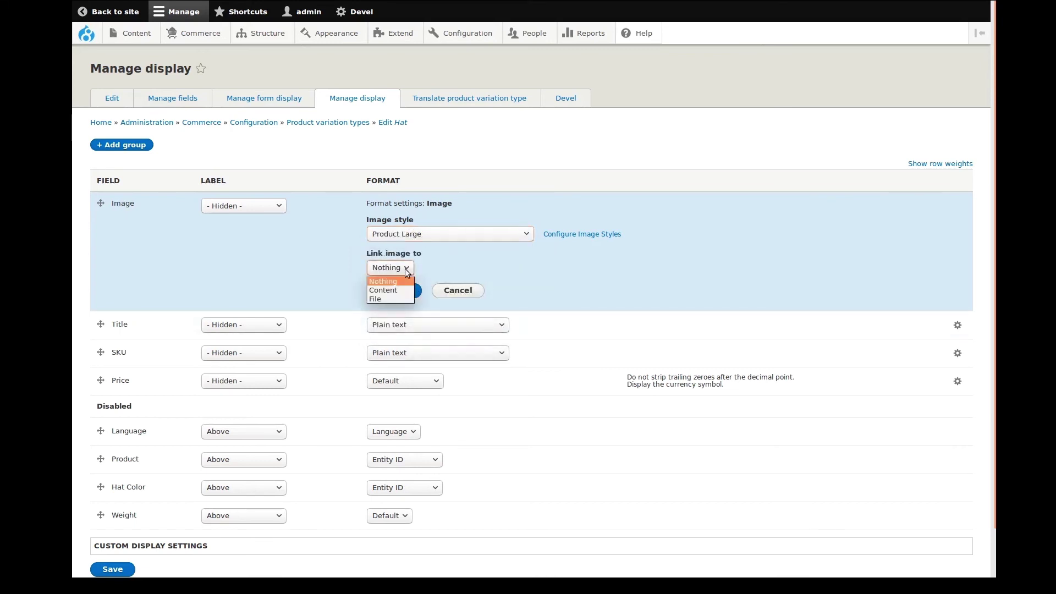
click(392, 281)
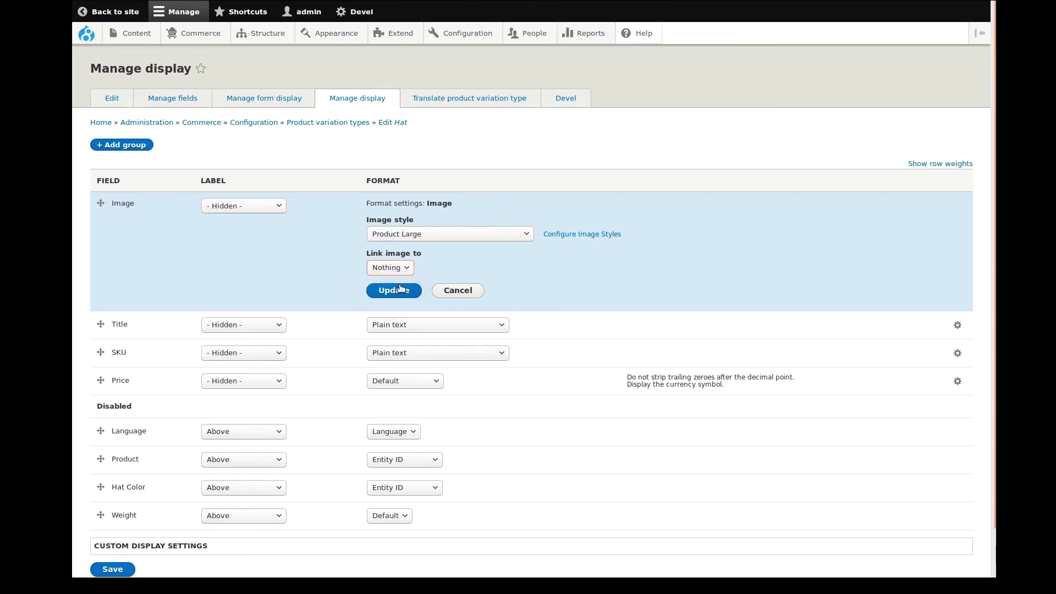
click(396, 290)
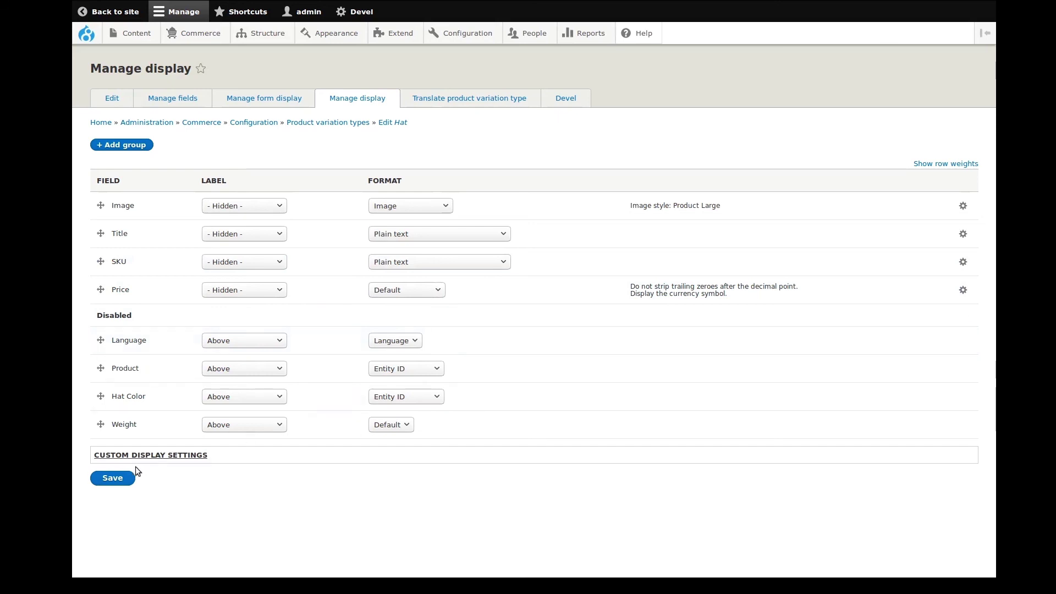
click(113, 478)
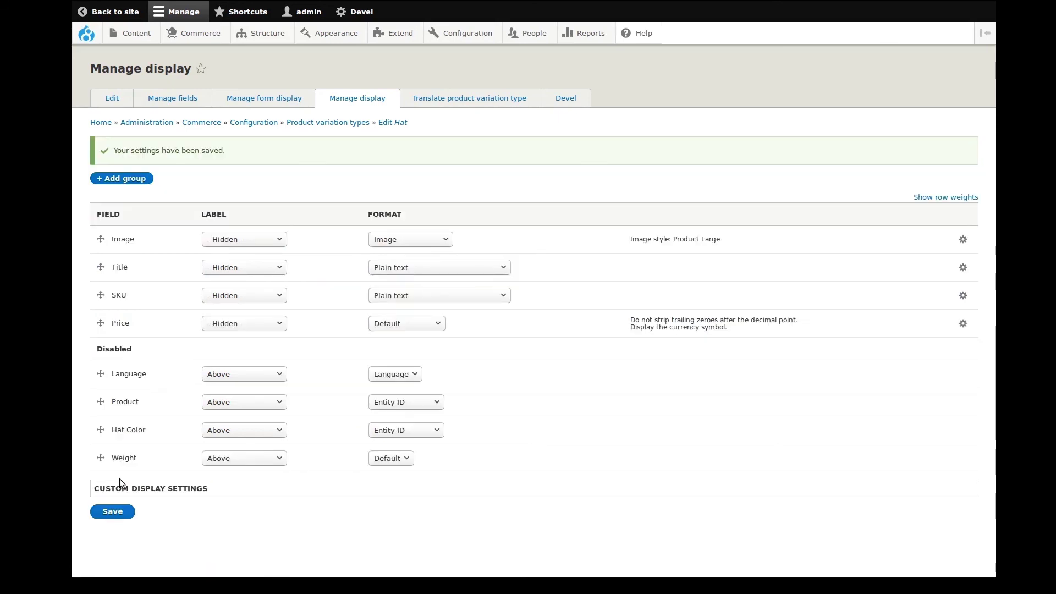